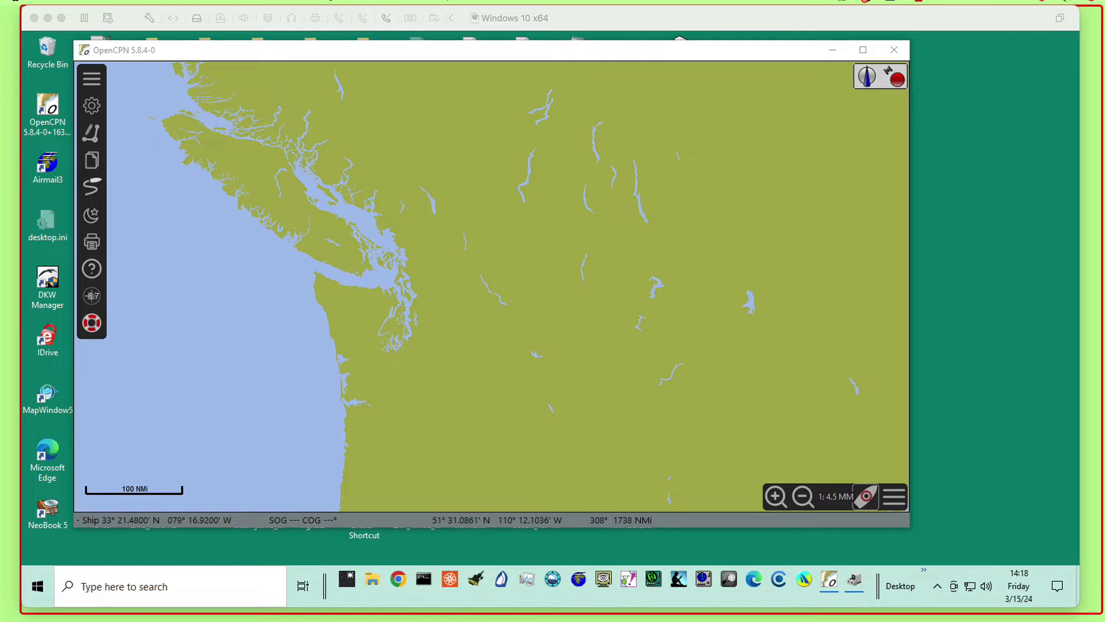
- Bring the Starpath USB Barometer product page forward in Chrome and read through its description
key(super+Tab)
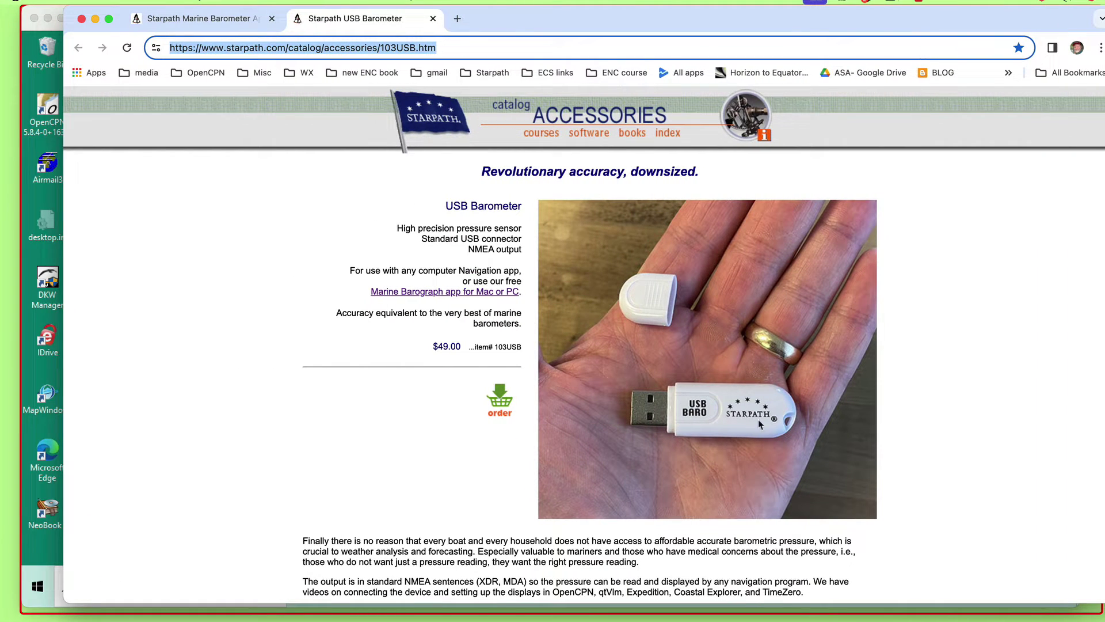
scroll(705, 424, down, 5)
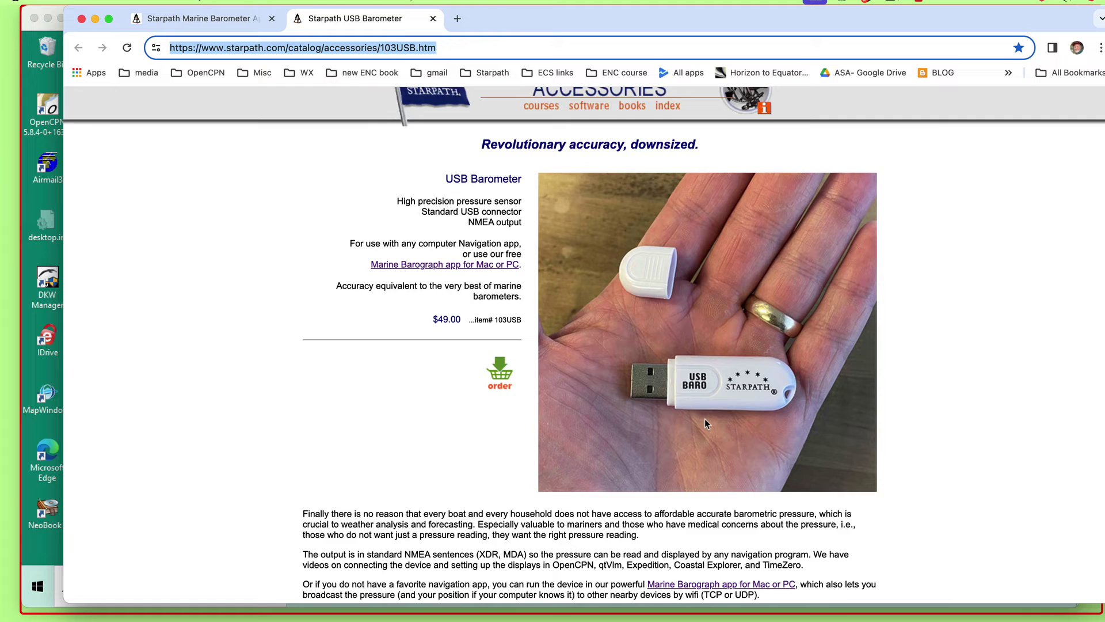
scroll(706, 423, down, 4)
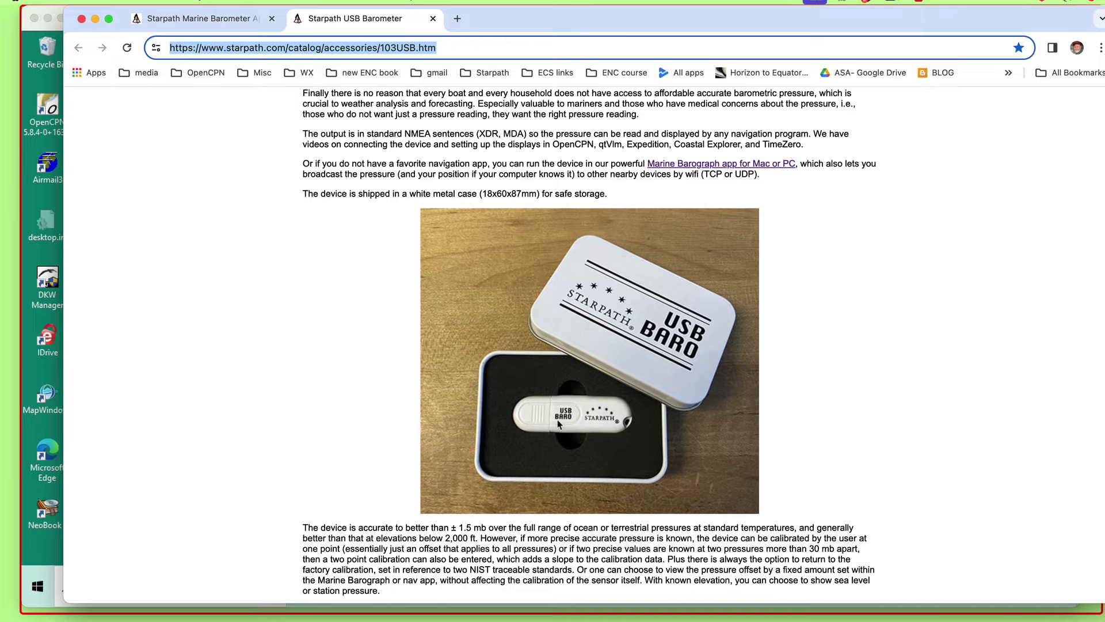
scroll(564, 427, up, 8)
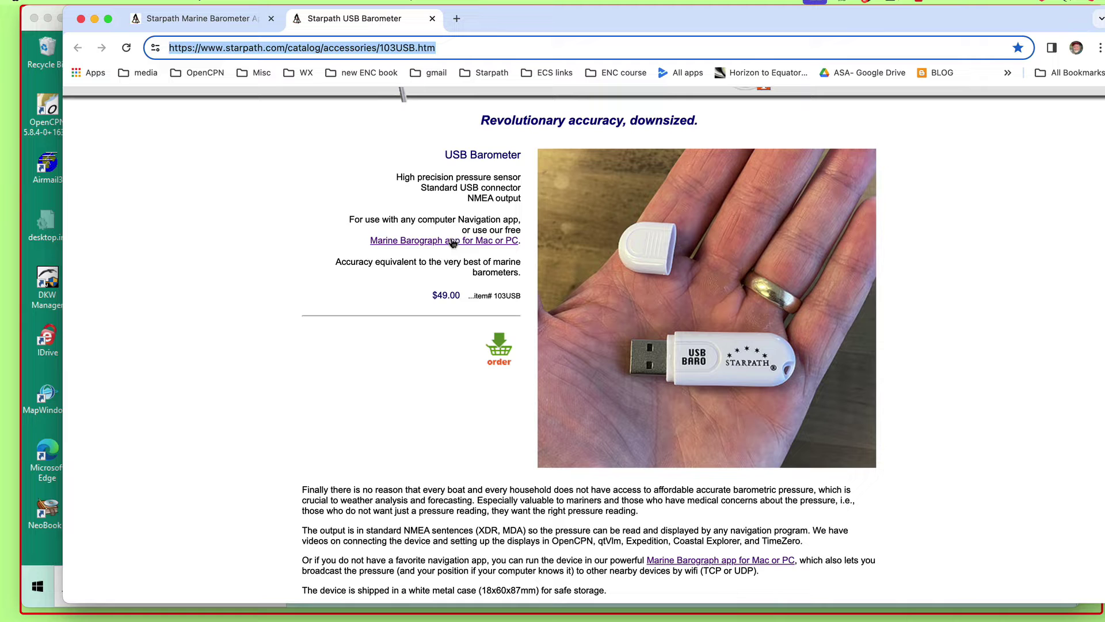
- Open the Marine Barograph app page, scroll through it, then minimize Chrome to show OpenCPN
click(441, 242)
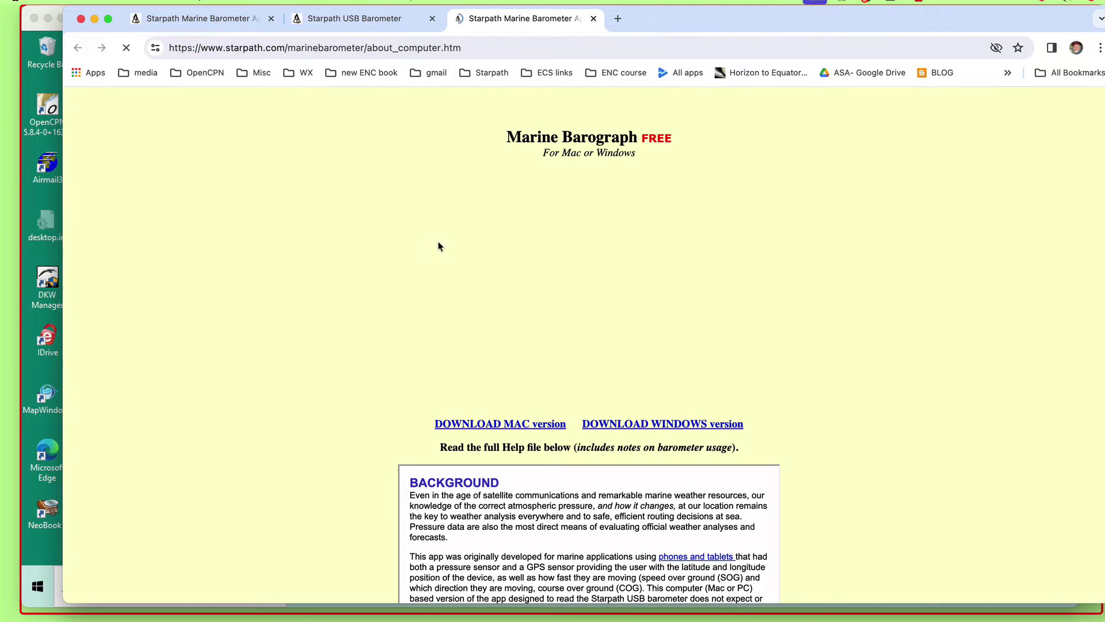
scroll(823, 490, down, 1)
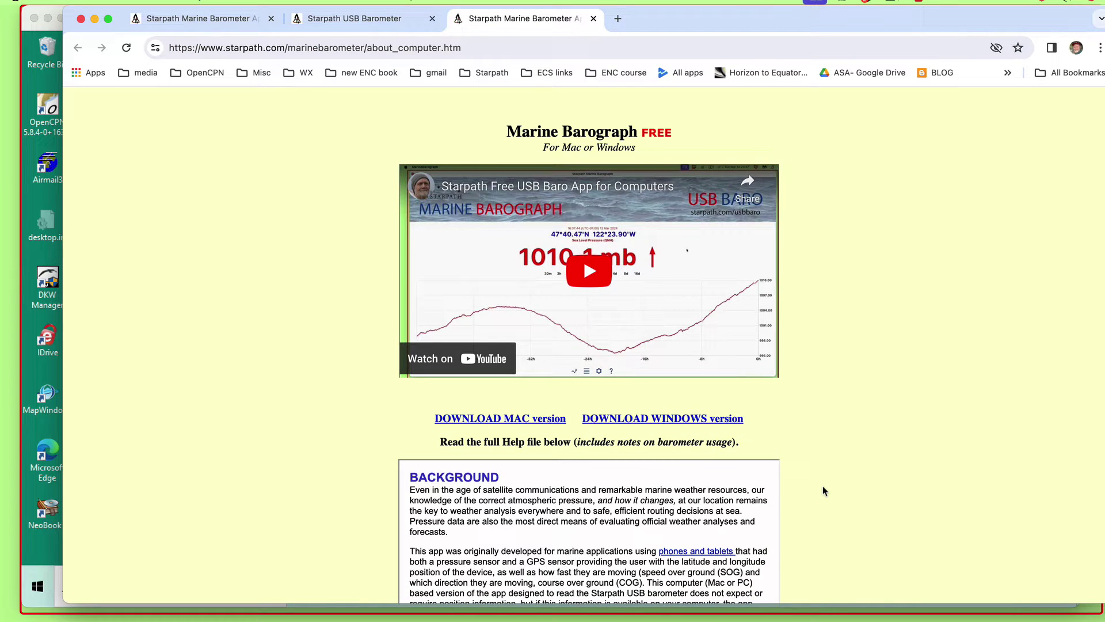
scroll(823, 485, down, 2)
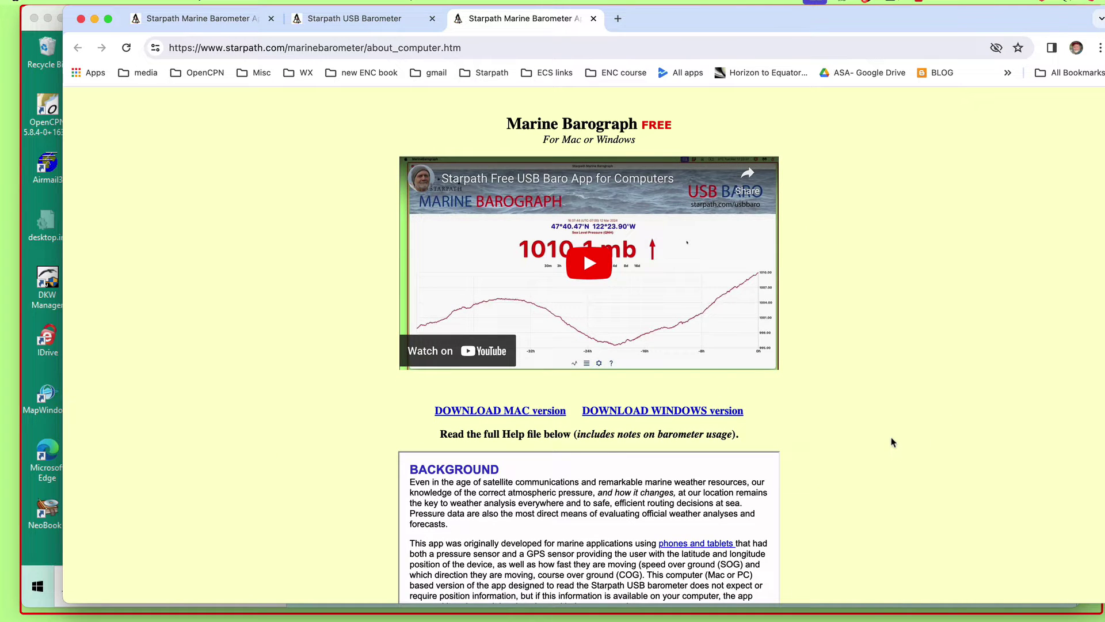
scroll(892, 438, down, 5)
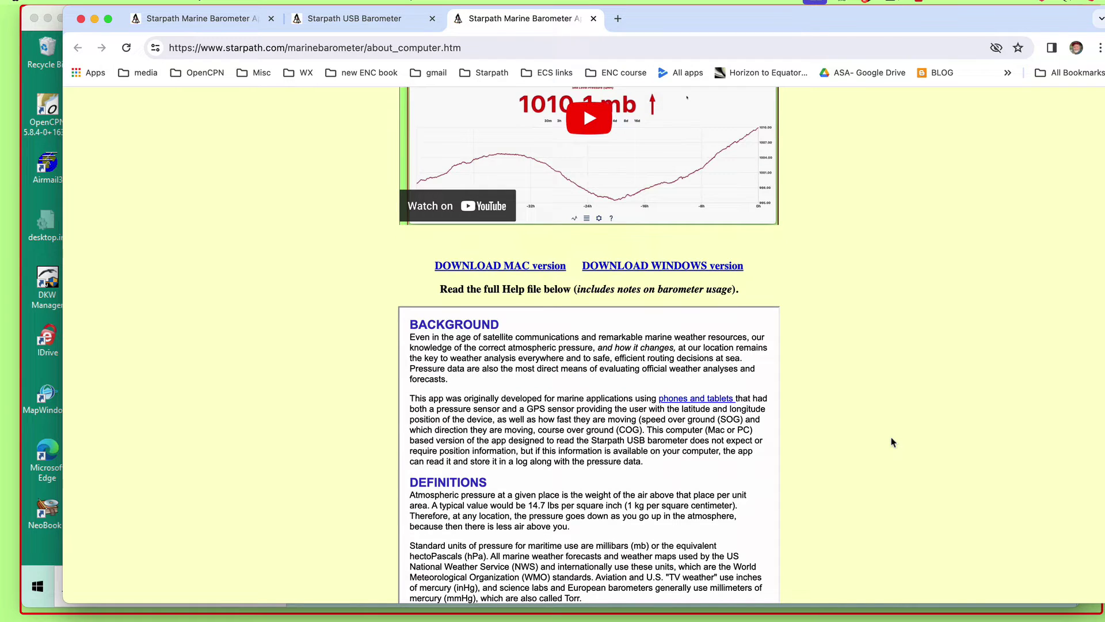
scroll(892, 439, up, 5)
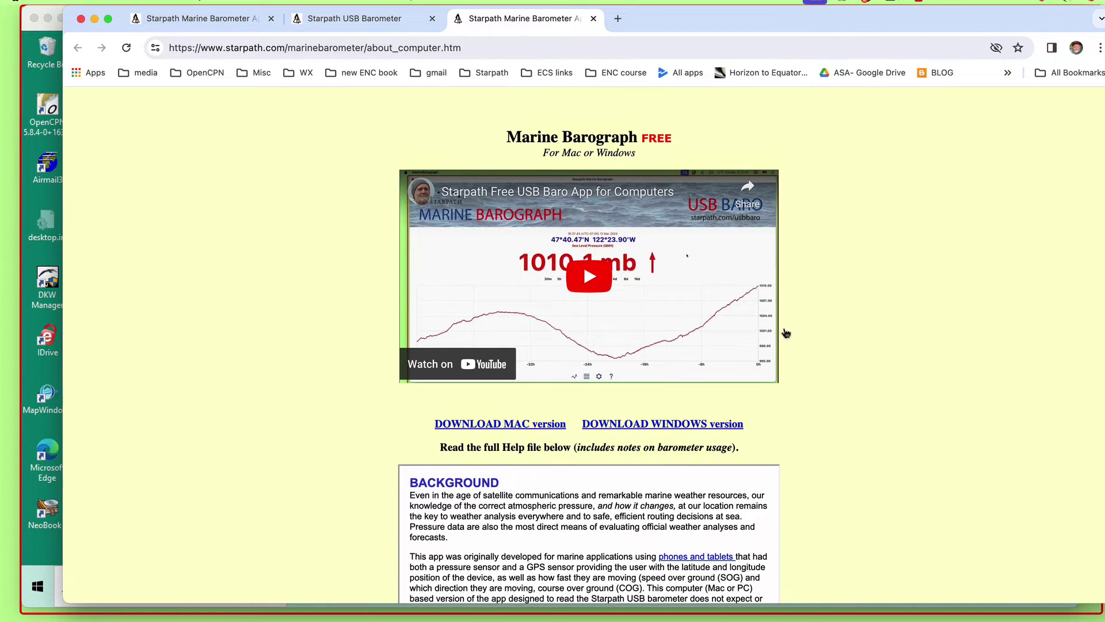
key(super+m)
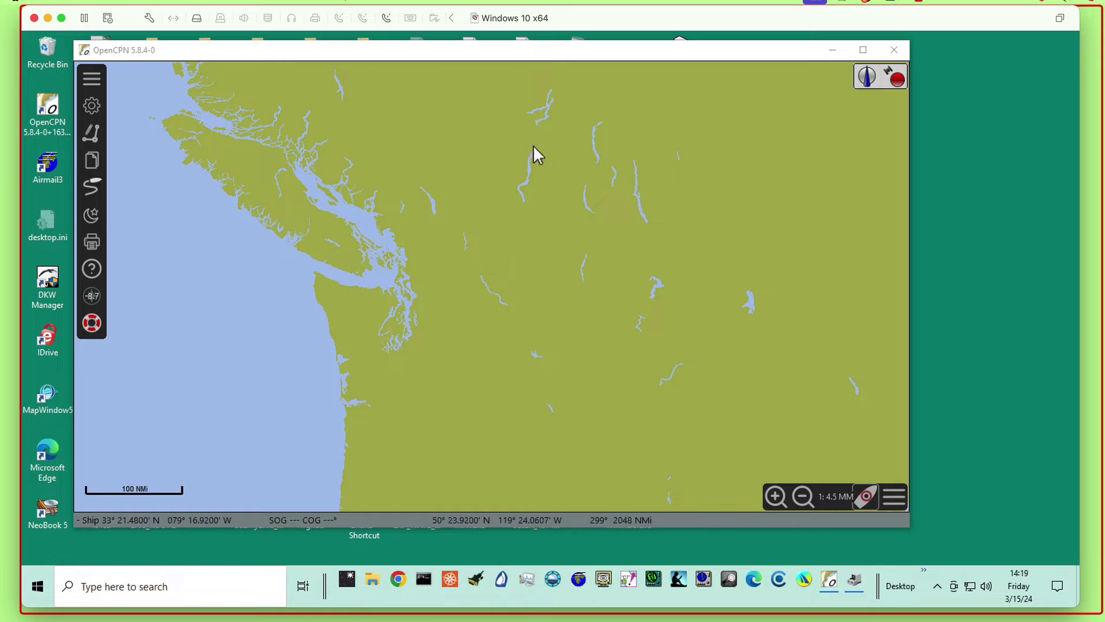
- Shift the OpenCPN window slightly right and bring up Device Manager
drag(515, 50, 557, 46)
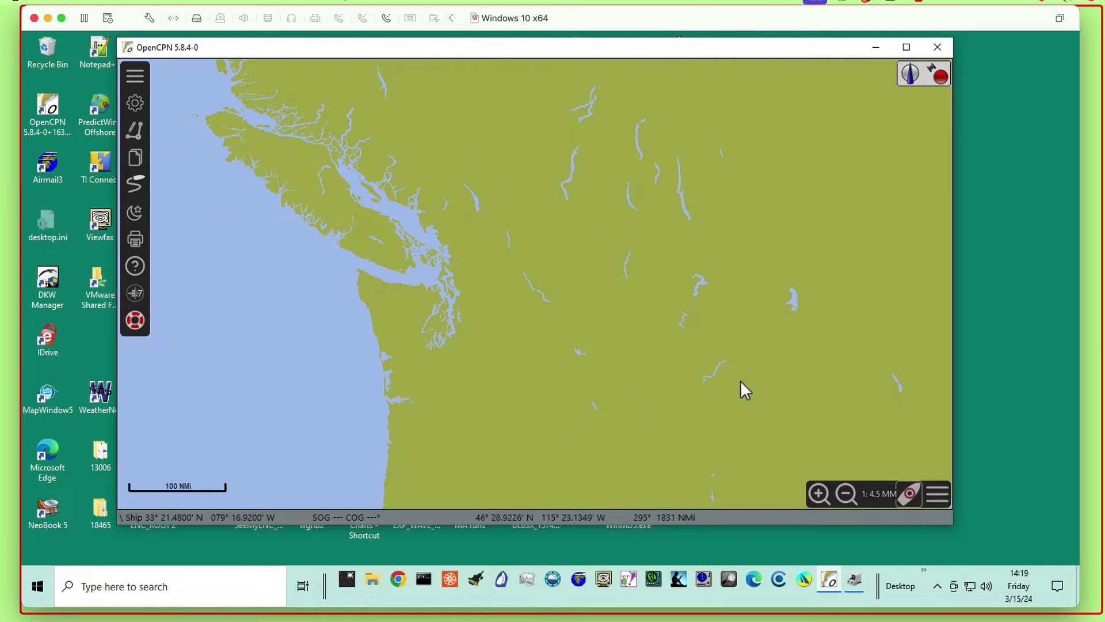
click(864, 587)
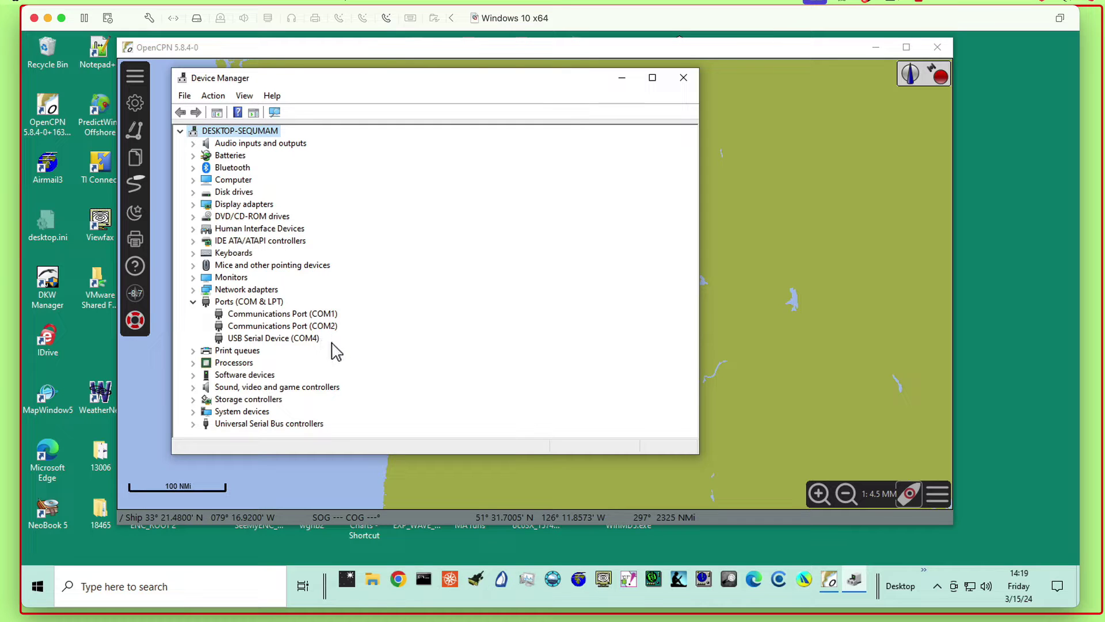
- Close Device Manager after finding COM4, and dismiss the example connection settings window
click(684, 78)
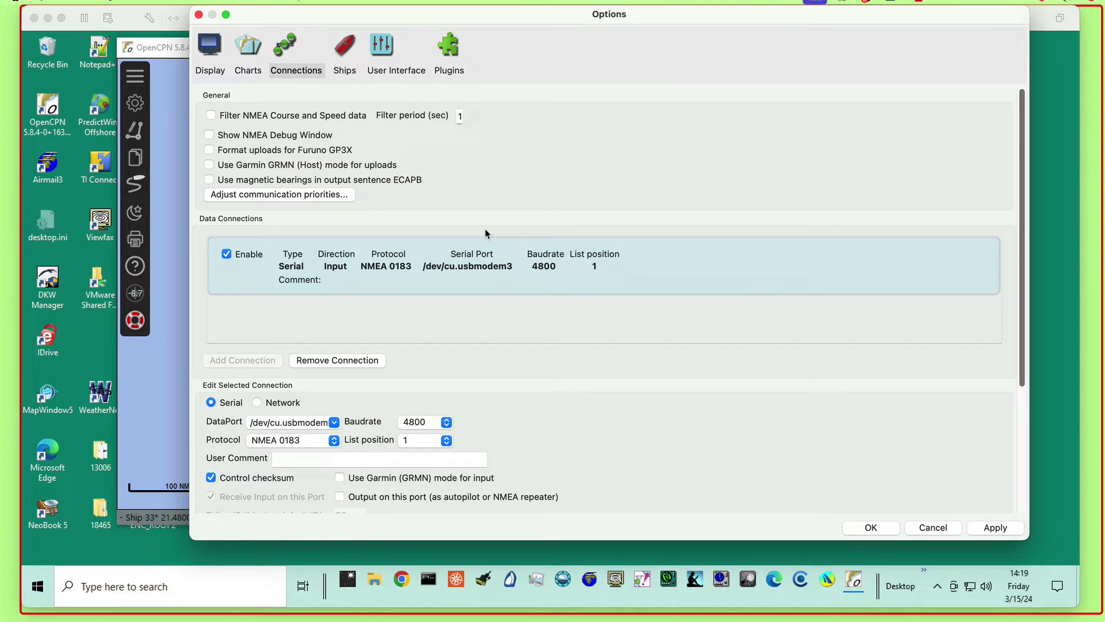
key(Return)
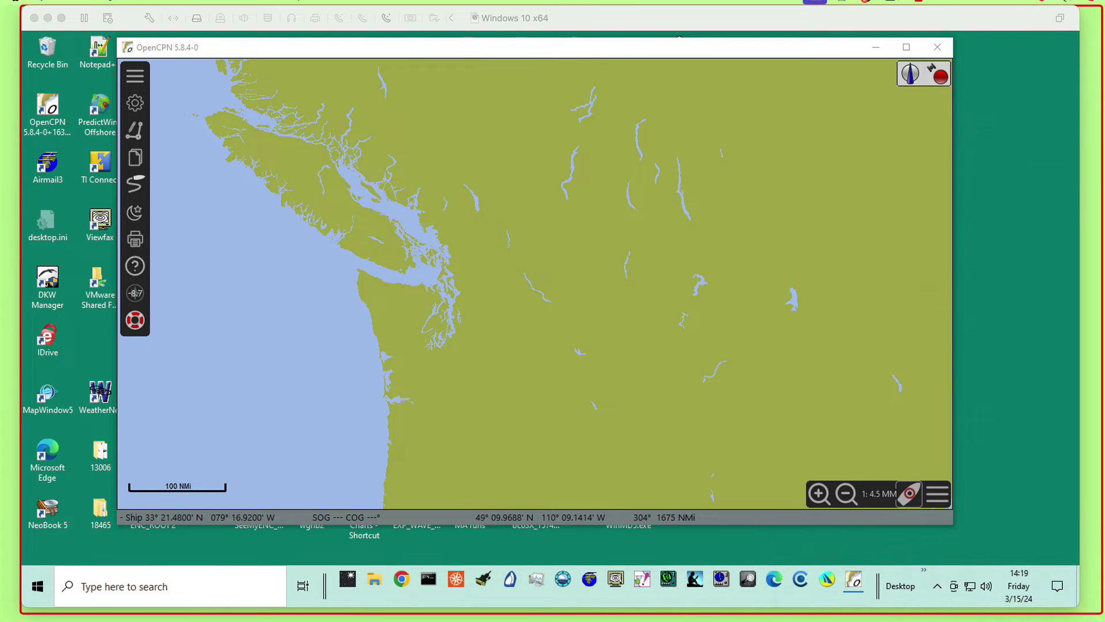
- Add a new connection on the COM4 USB Serial Device port with the comment 'barometer'
click(135, 108)
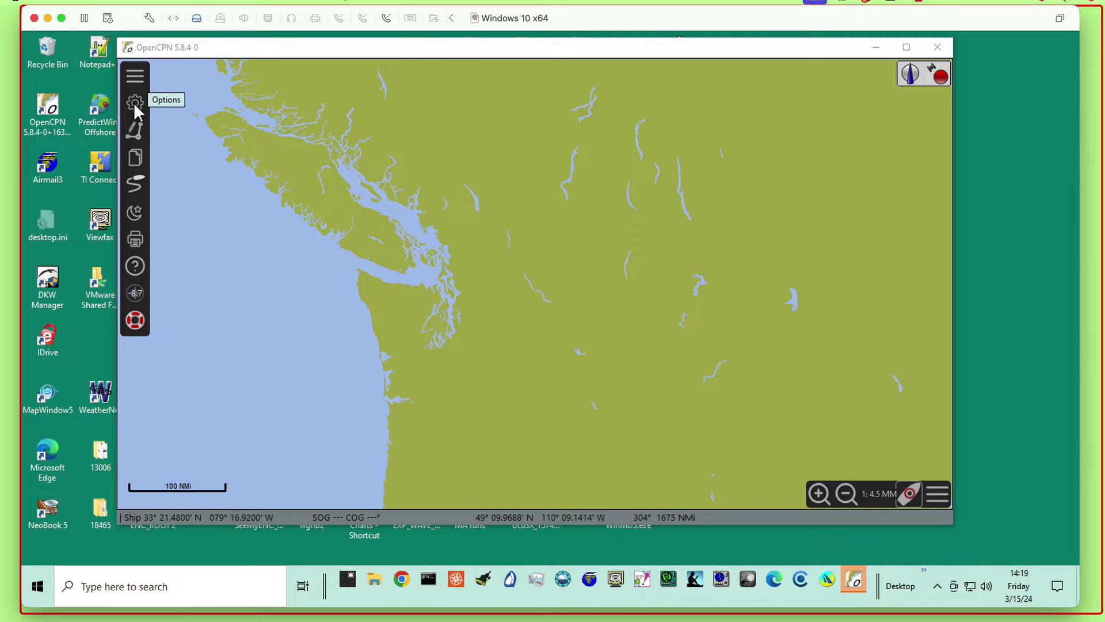
click(135, 107)
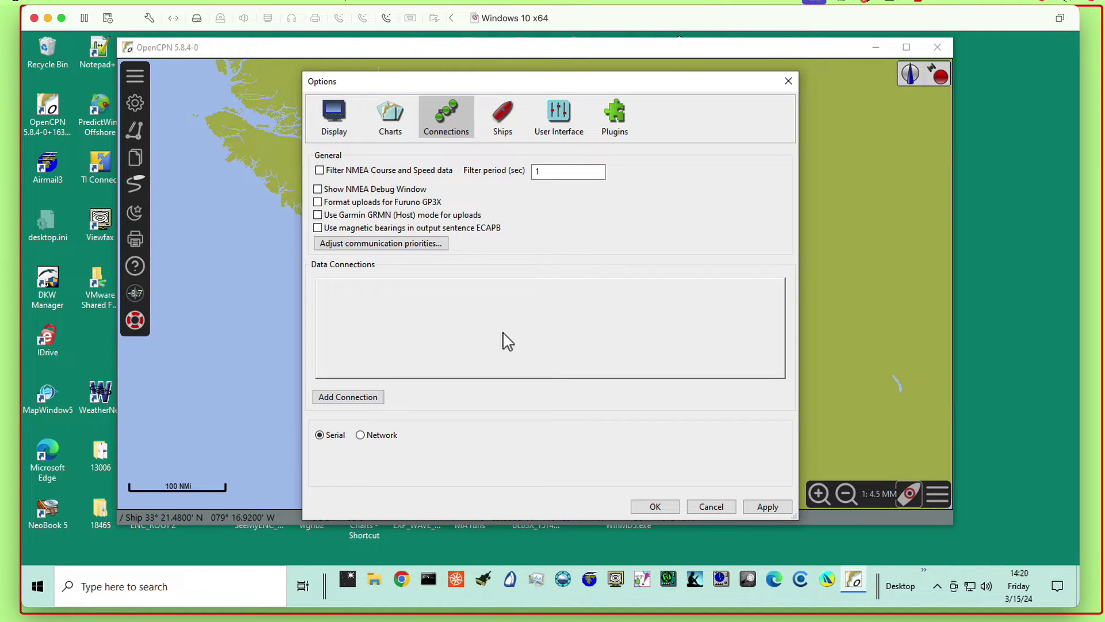
click(344, 397)
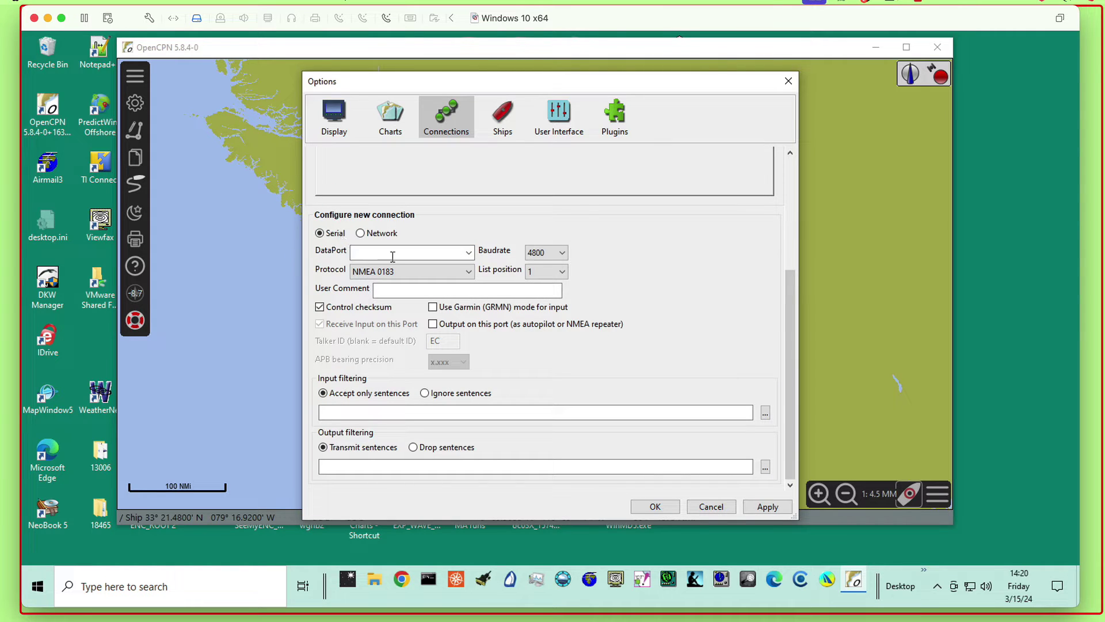
click(470, 254)
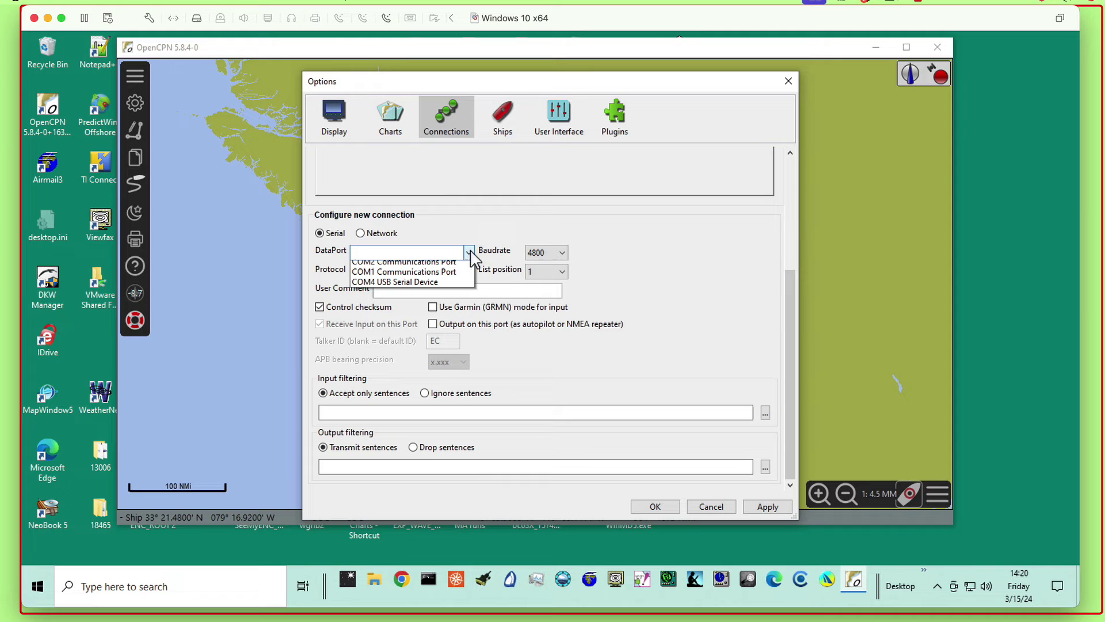
click(398, 282)
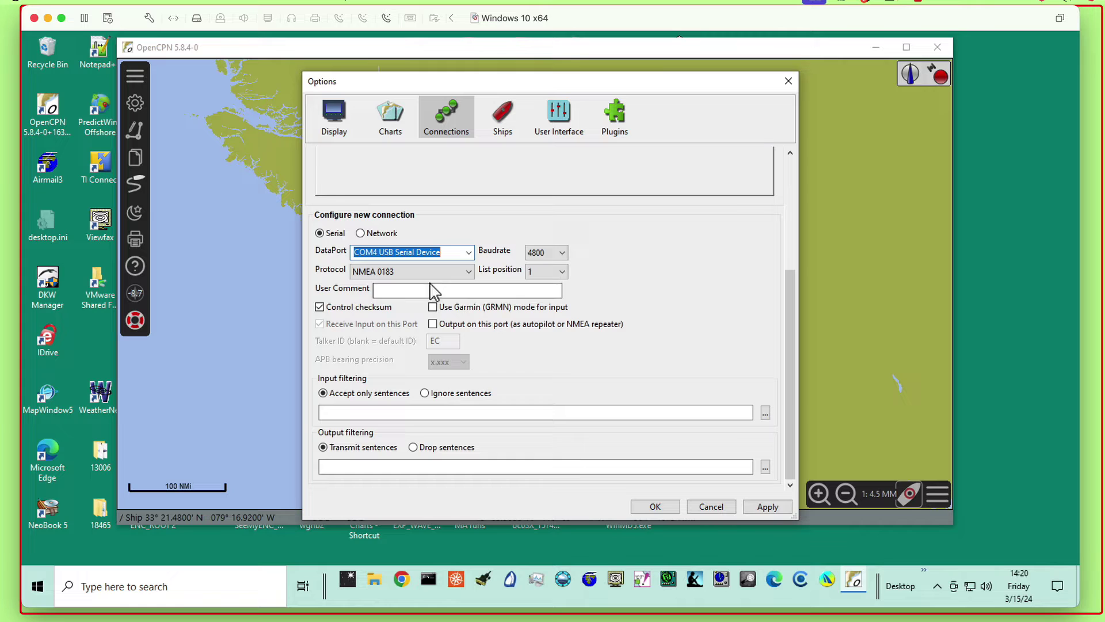
click(412, 292)
text(barometer)
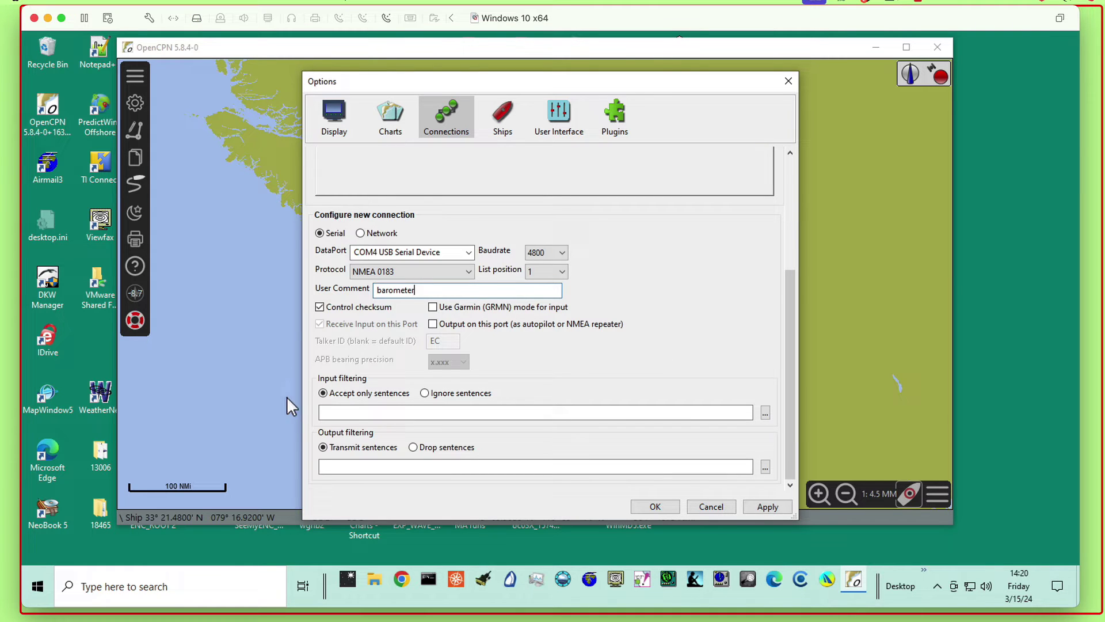
- Apply the COM4 connection, watch its pressure sentences in the NMEA debug window, then close it
click(769, 506)
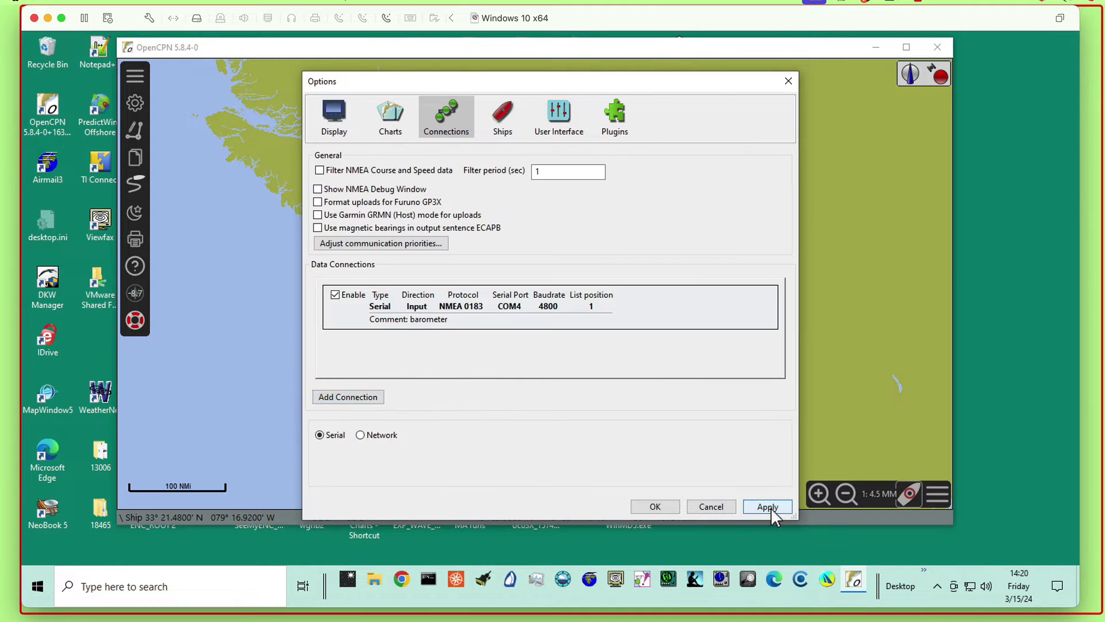
click(318, 190)
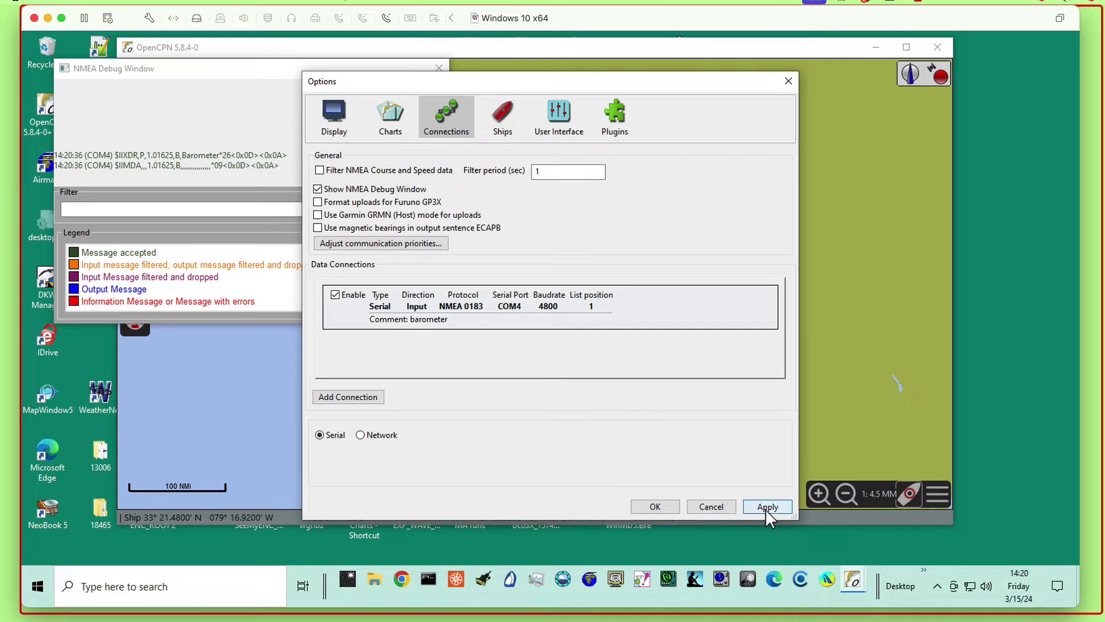
click(655, 506)
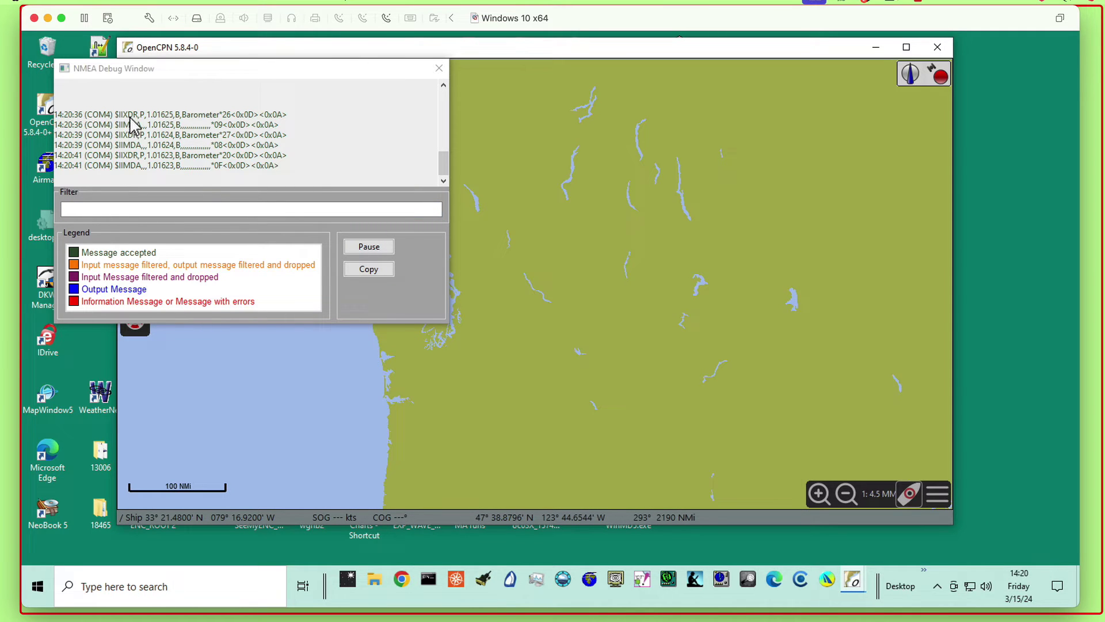
drag(202, 72, 403, 75)
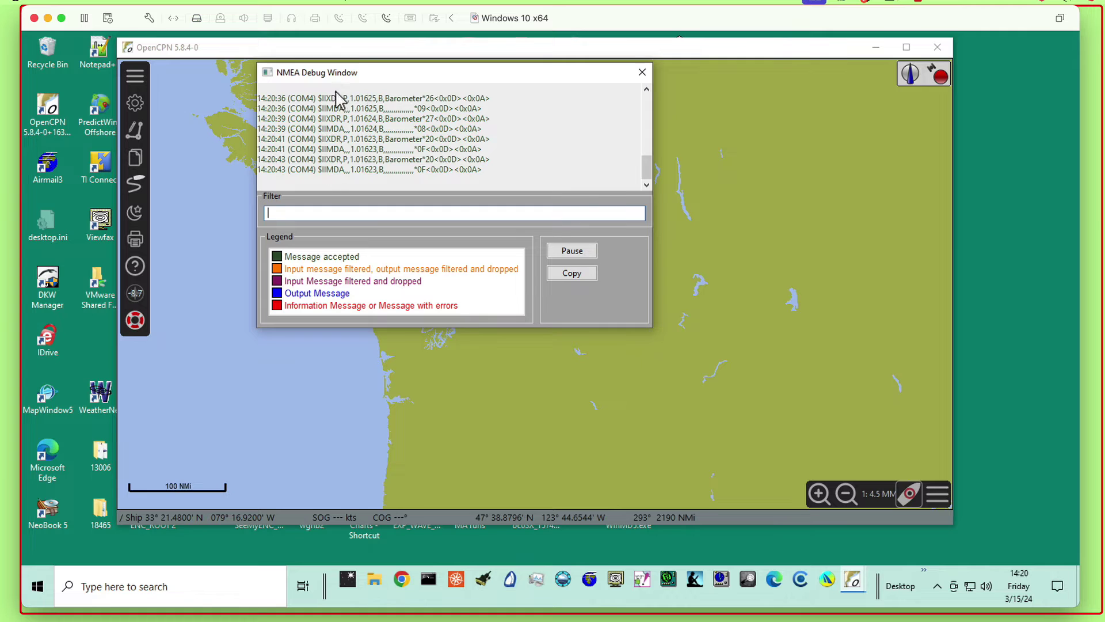
click(643, 73)
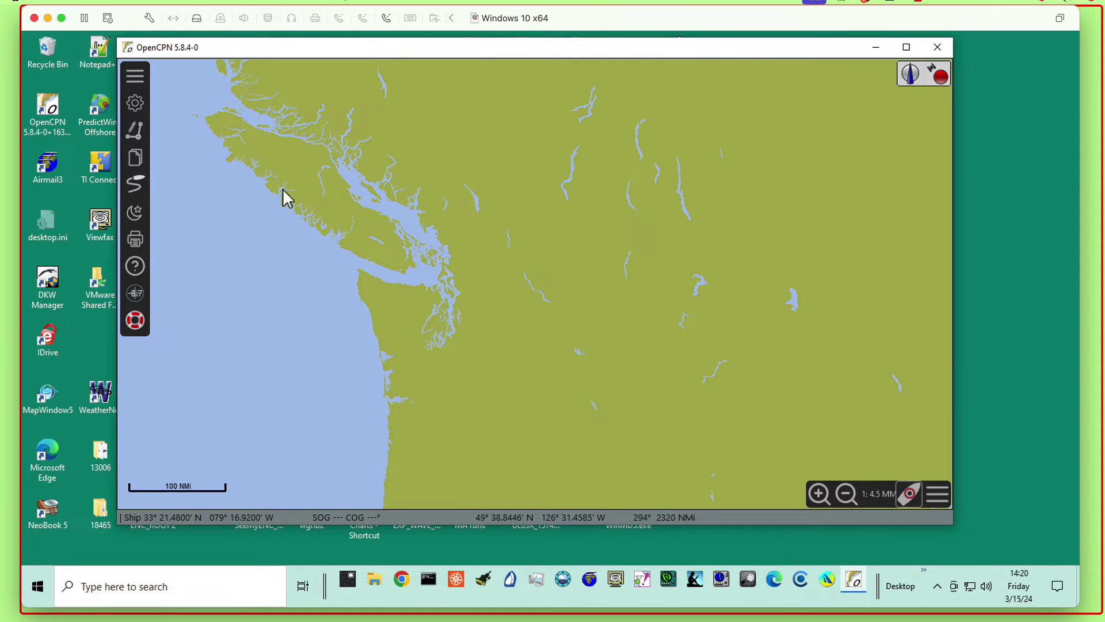
- Update the master plugin catalog from the Plugins settings and acknowledge the success message
click(135, 103)
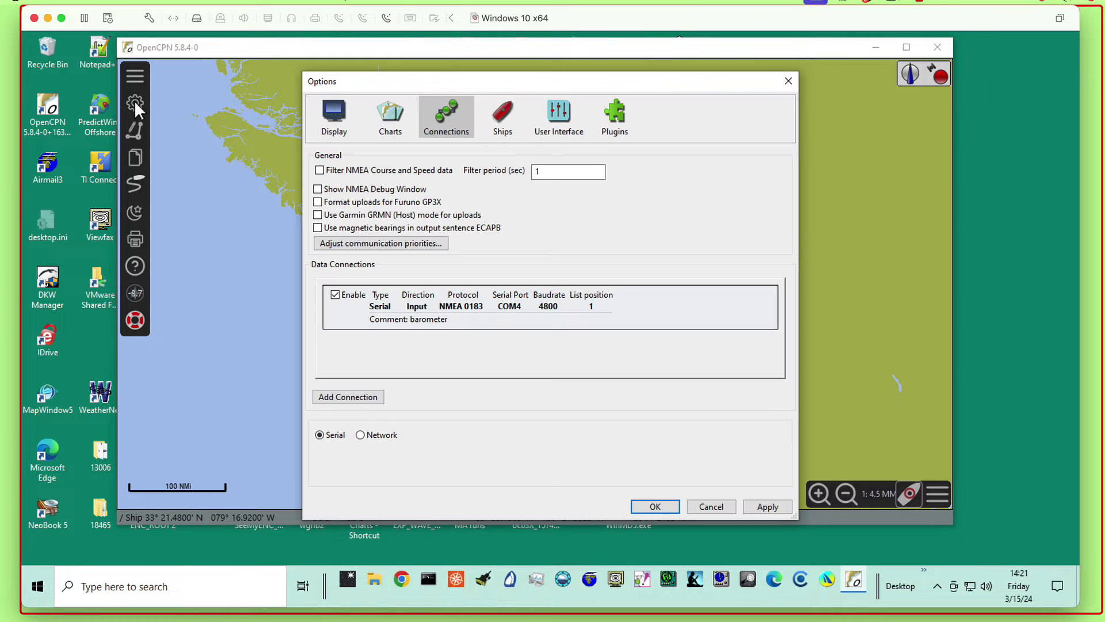
click(617, 122)
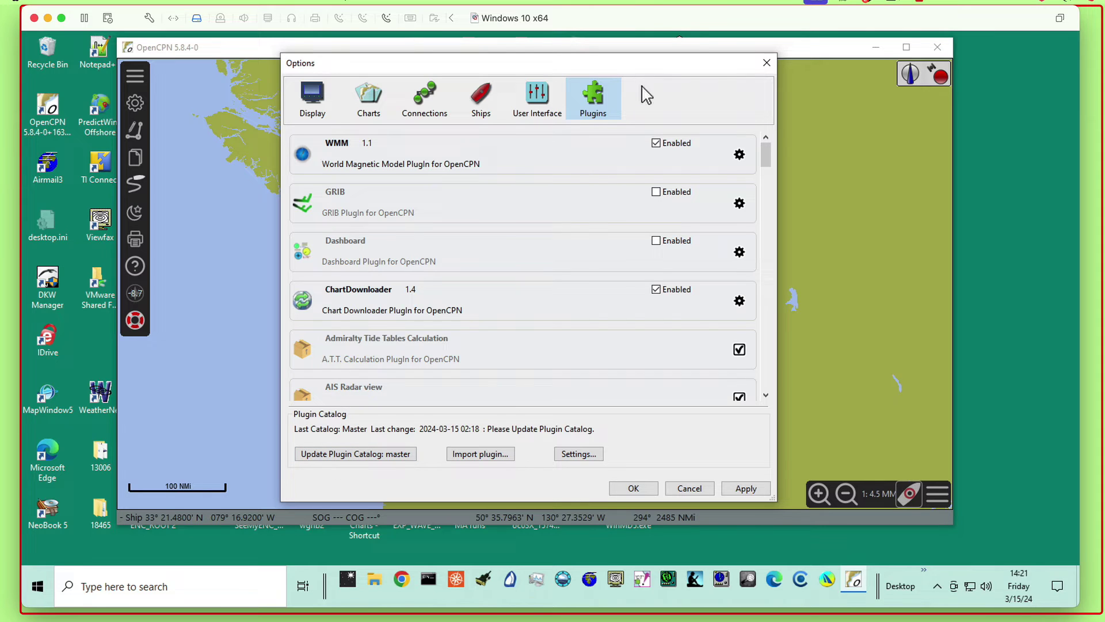
click(348, 454)
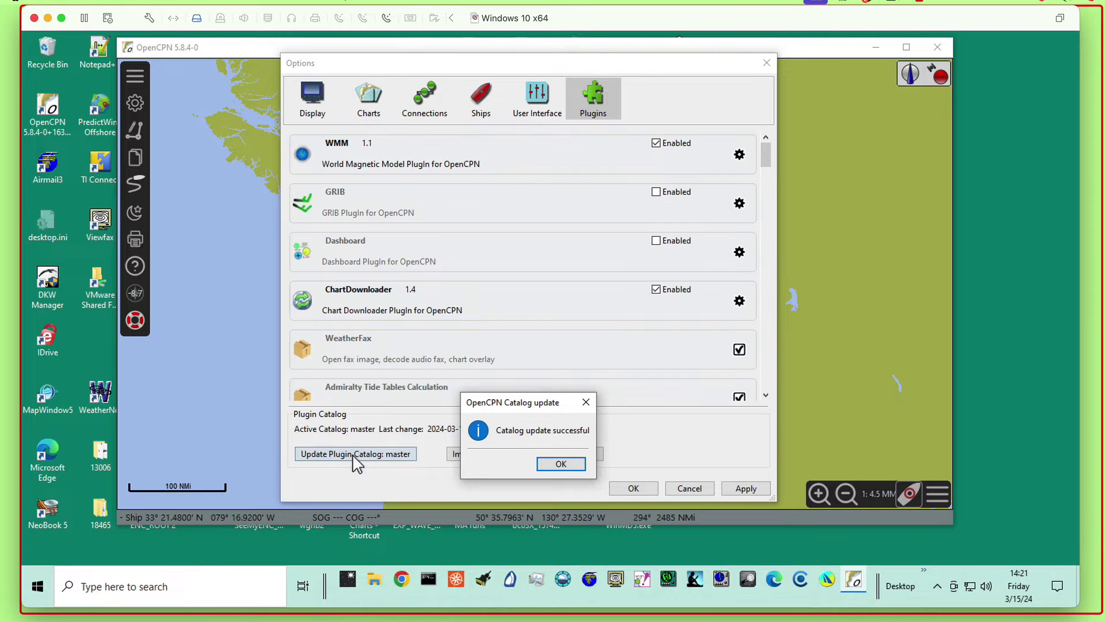
click(561, 465)
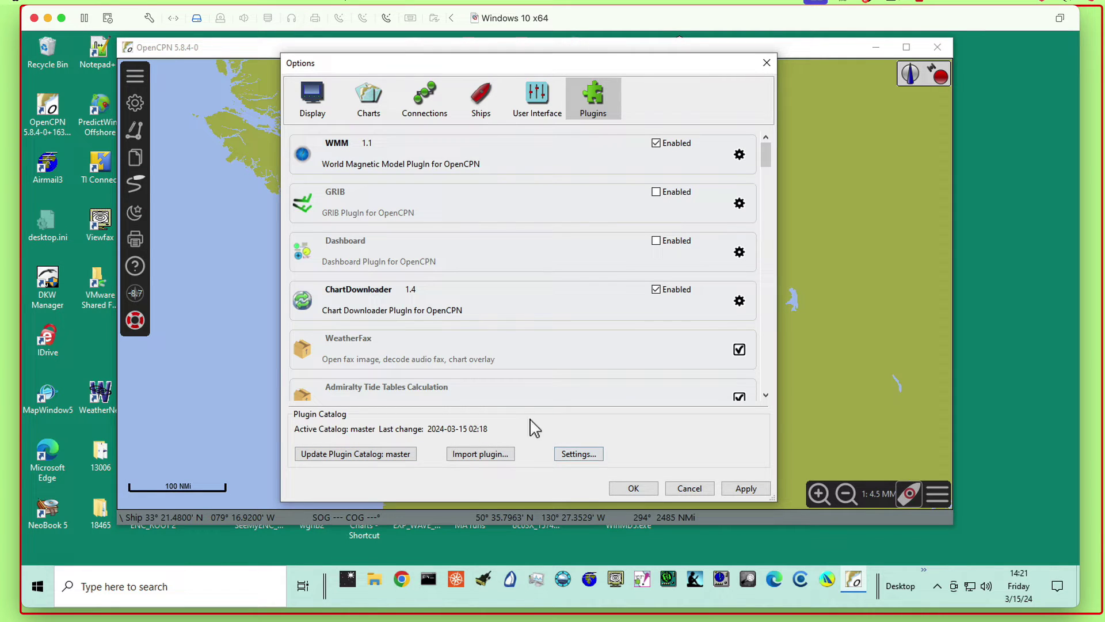
- Enable the Dashboard plugin and add a new dashboard in its preferences
click(484, 254)
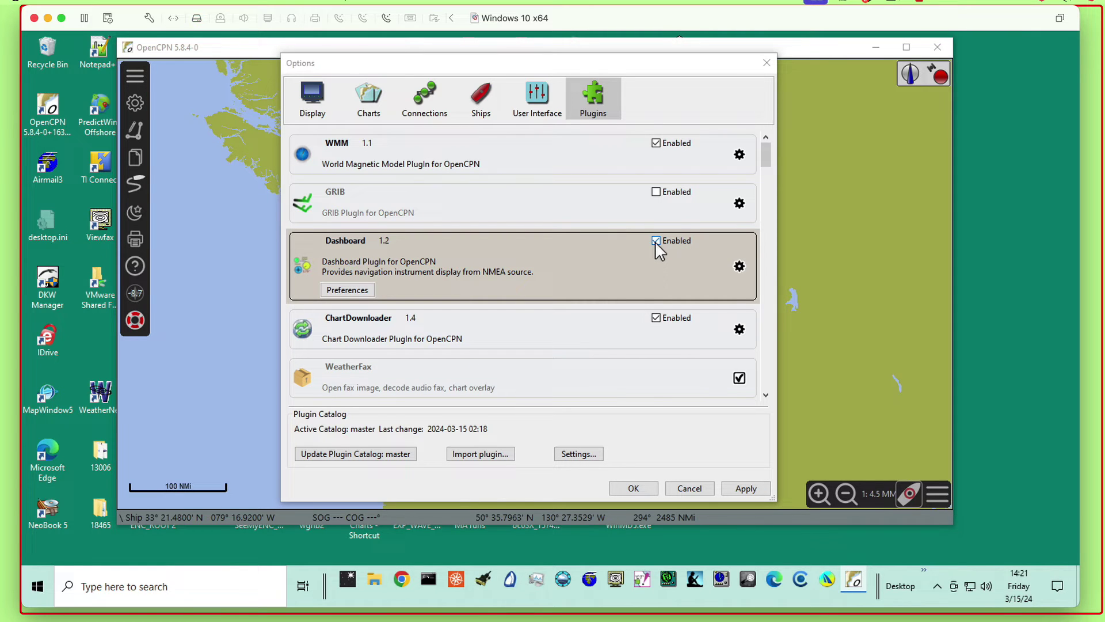
click(344, 291)
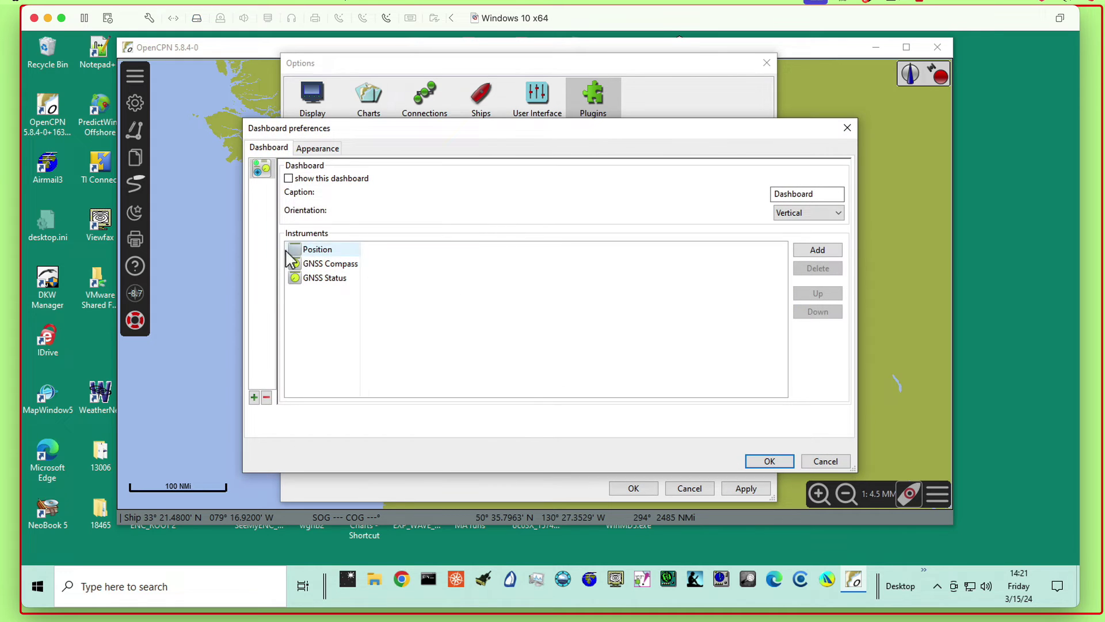
click(254, 398)
click(261, 190)
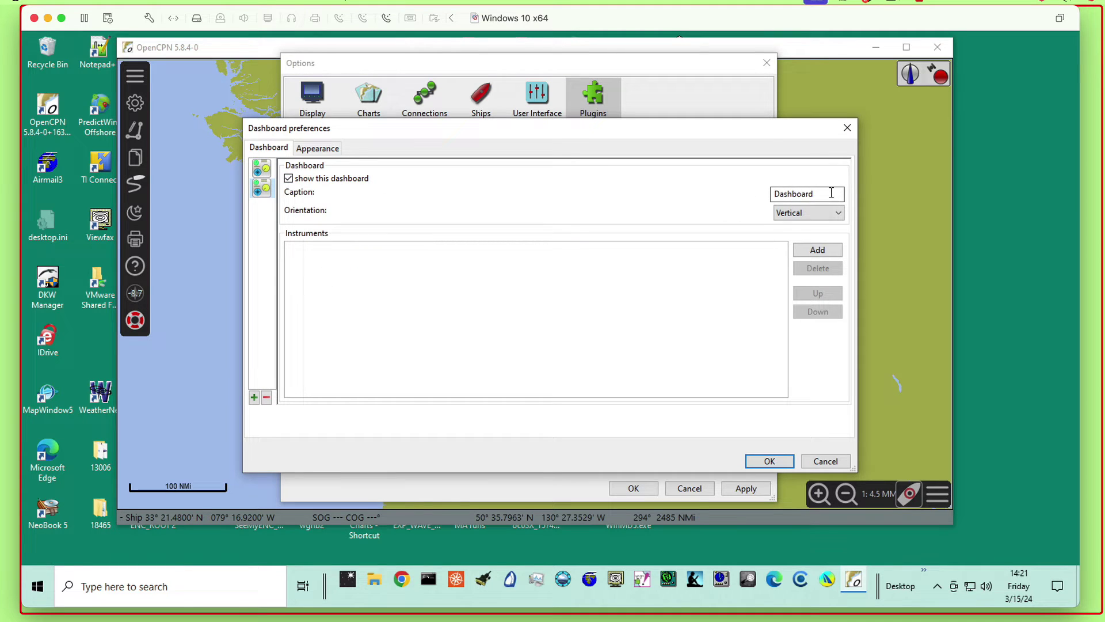
- Caption the new dashboard 'Ba…', add a Barometric pressure instrument, save and apply
drag(832, 193, 715, 190)
text(Baro)
click(827, 254)
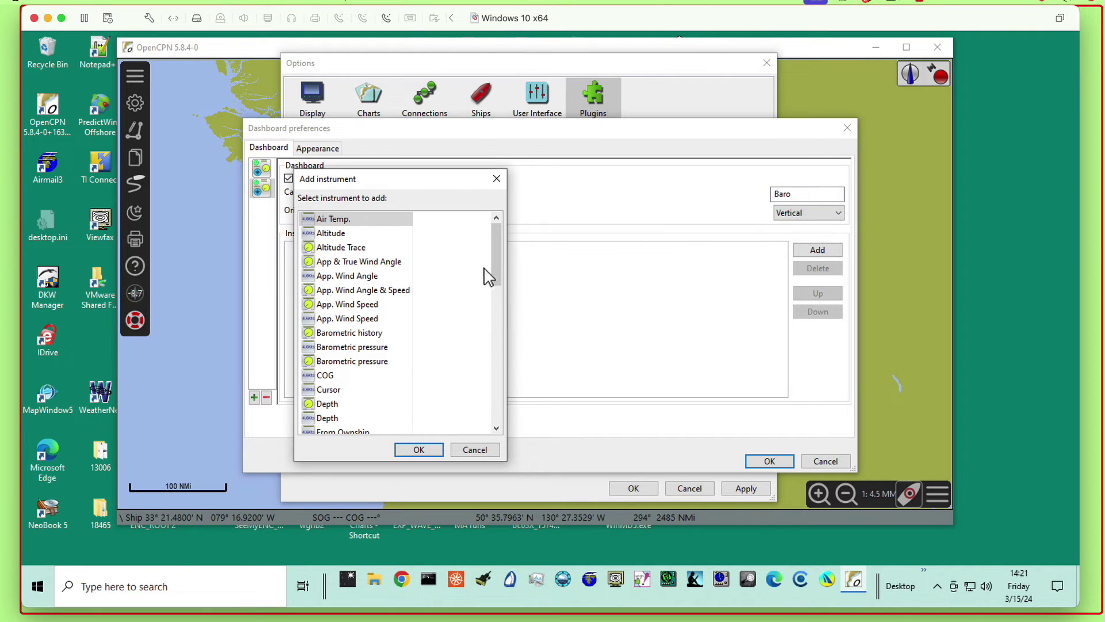
click(341, 350)
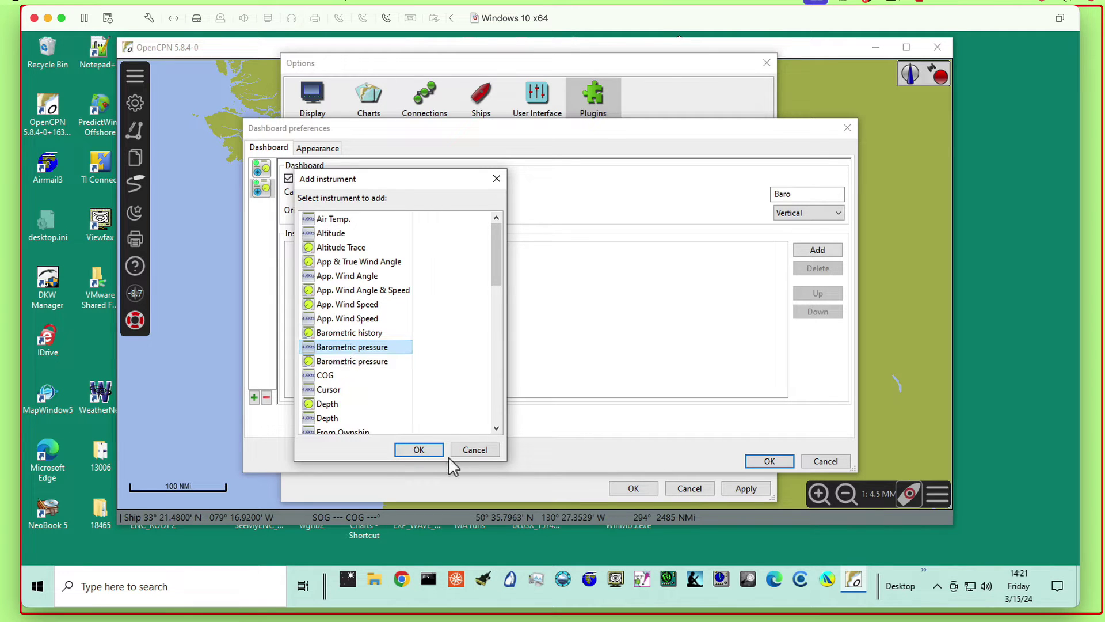
click(432, 448)
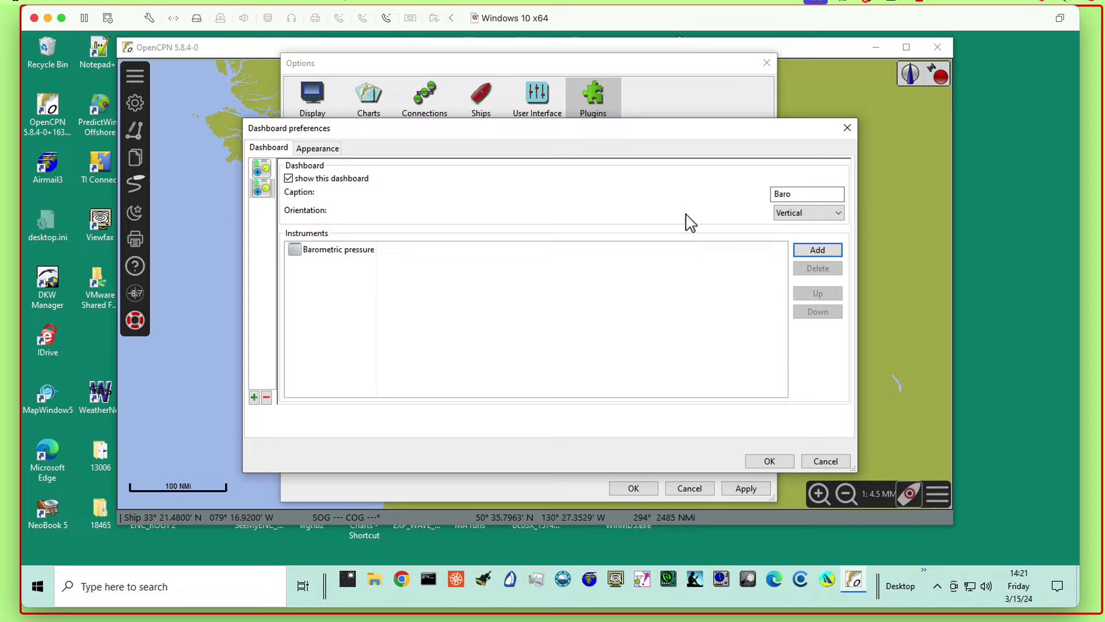
click(848, 127)
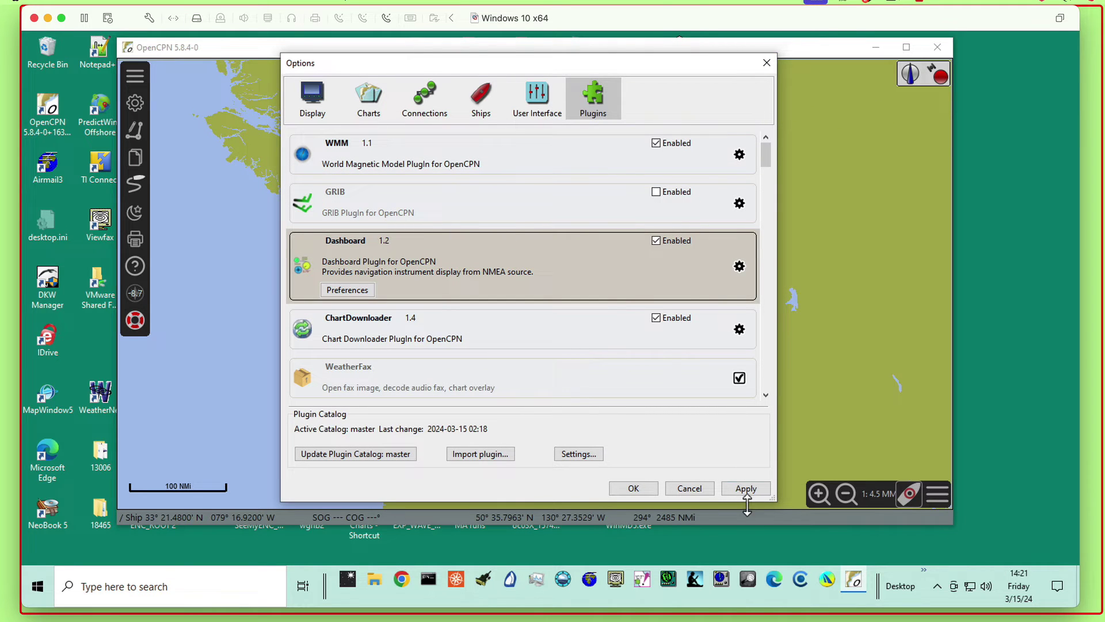
click(636, 490)
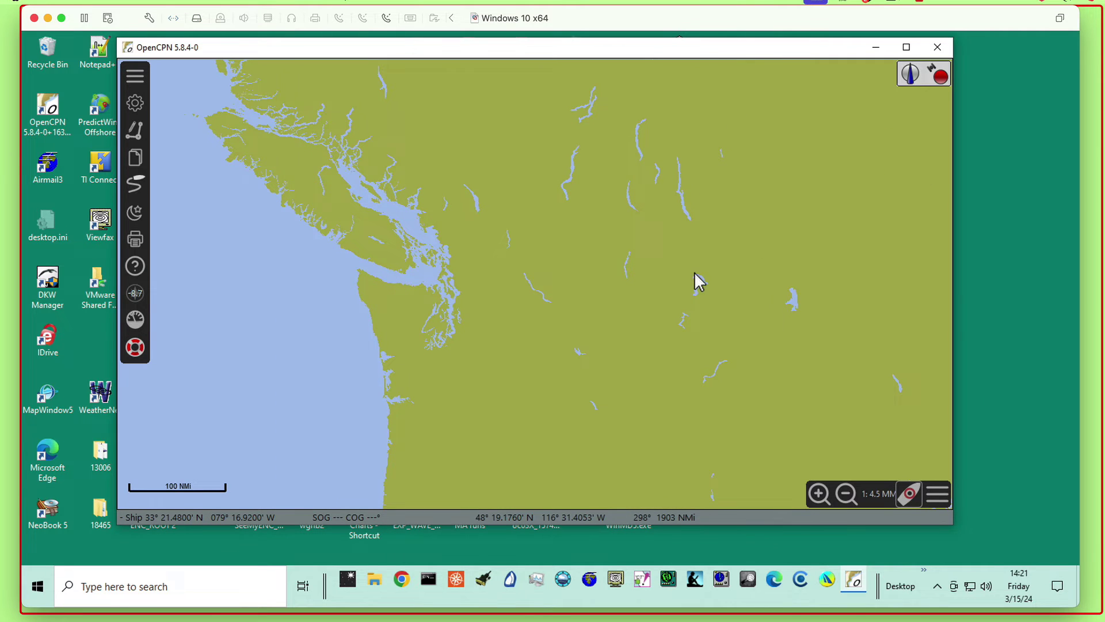
- Show the dashboard panel, place it on the chart's right side, and open its preferences
click(141, 321)
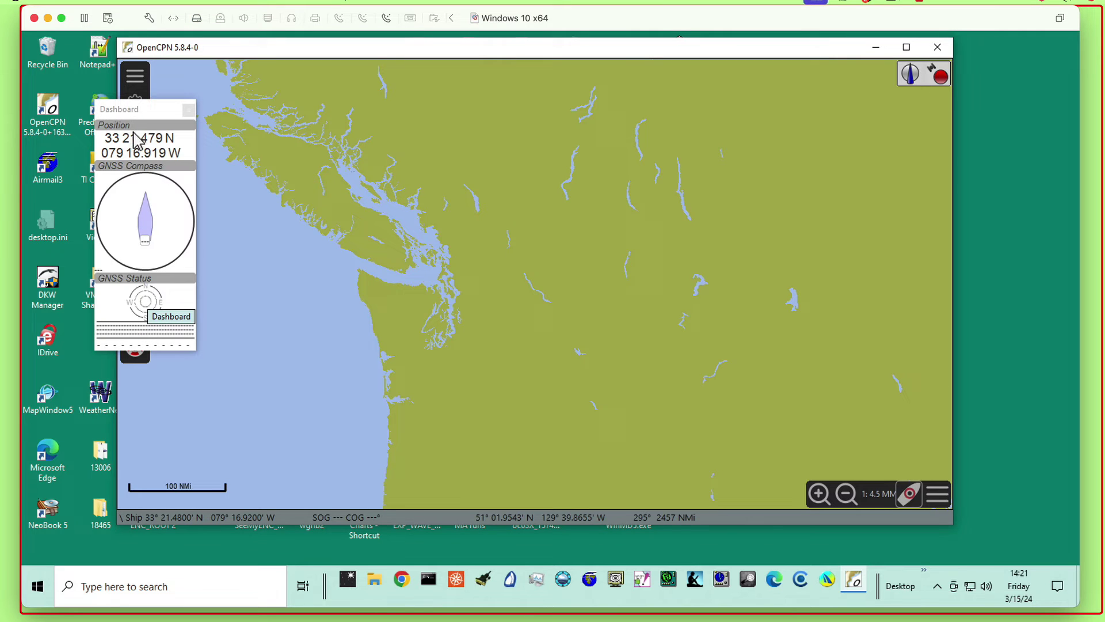
drag(151, 121, 765, 127)
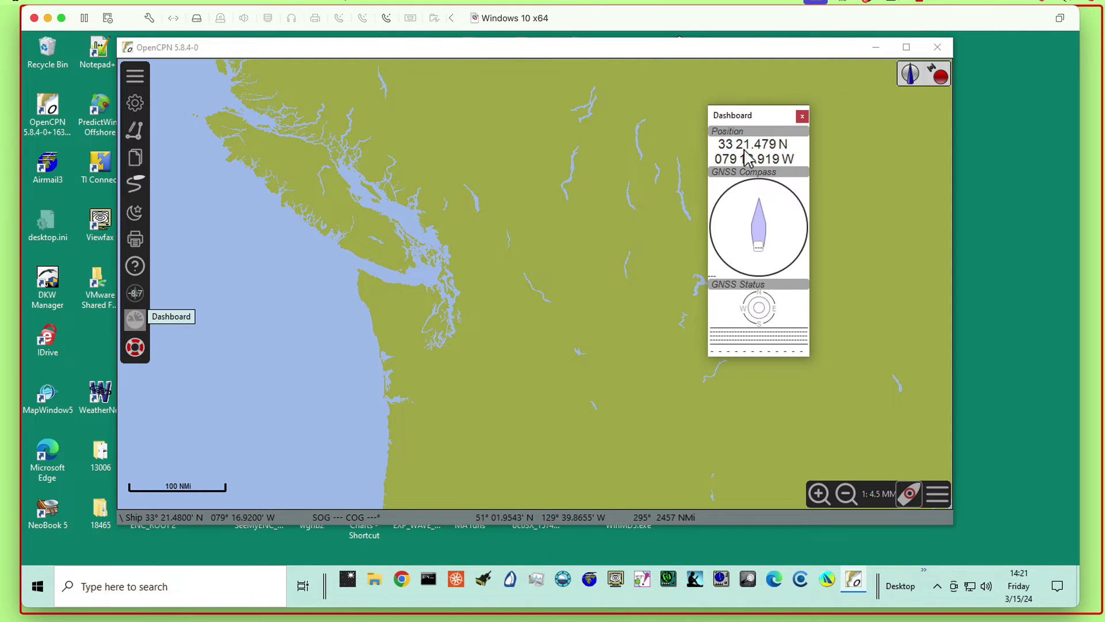
right_click(750, 152)
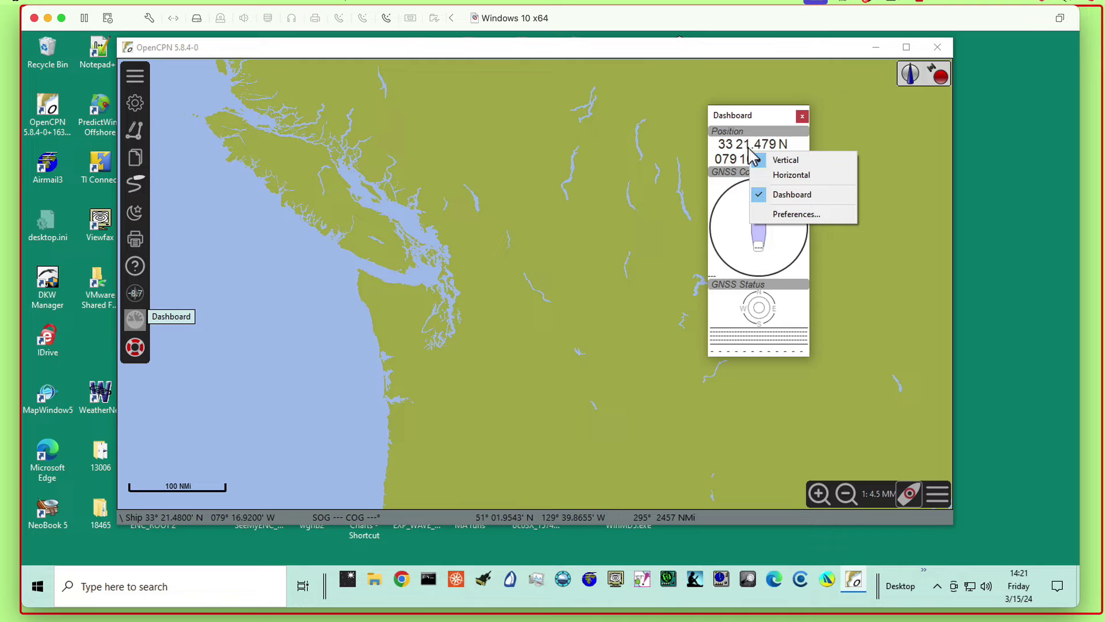
click(787, 217)
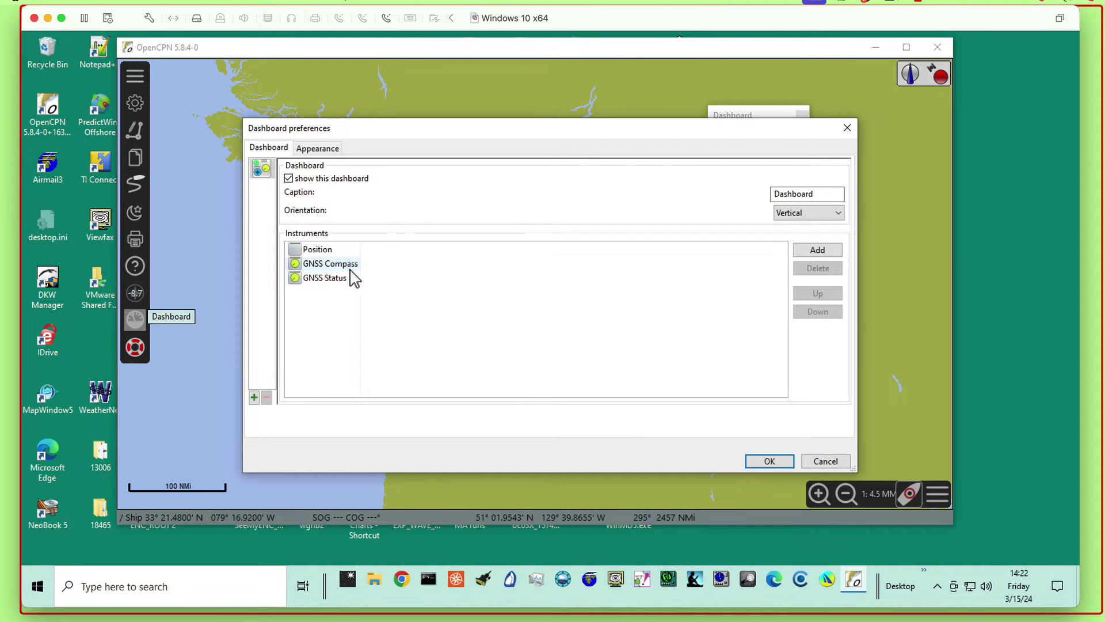
- Replace GNSS Status, GNSS Compass and Position with Barometric pressure, then widen and reposition the panel
click(336, 279)
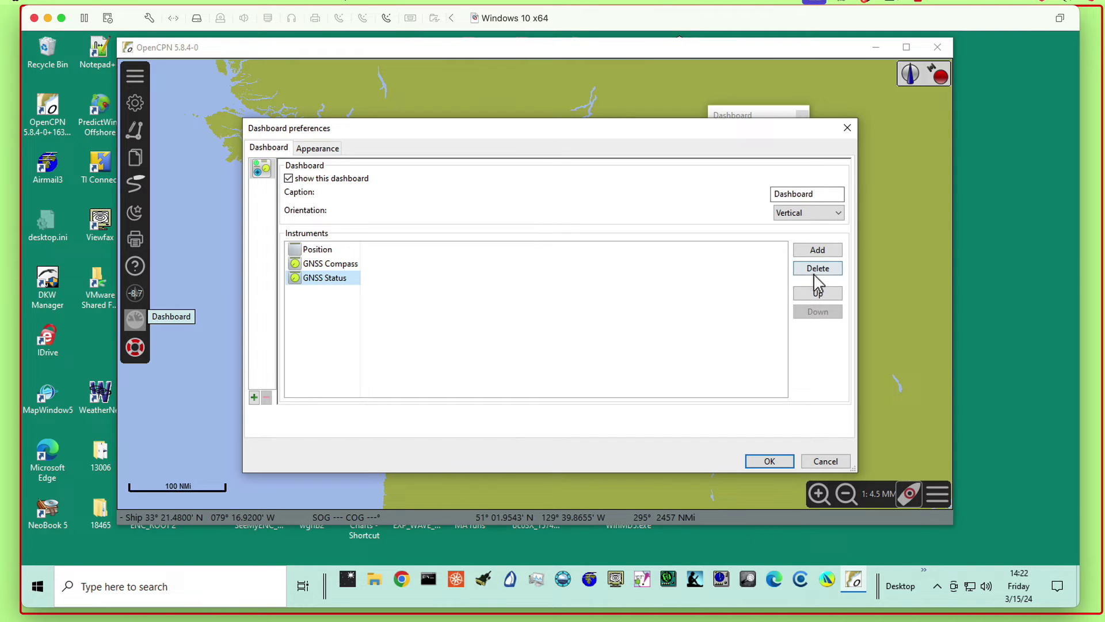
click(817, 268)
click(322, 265)
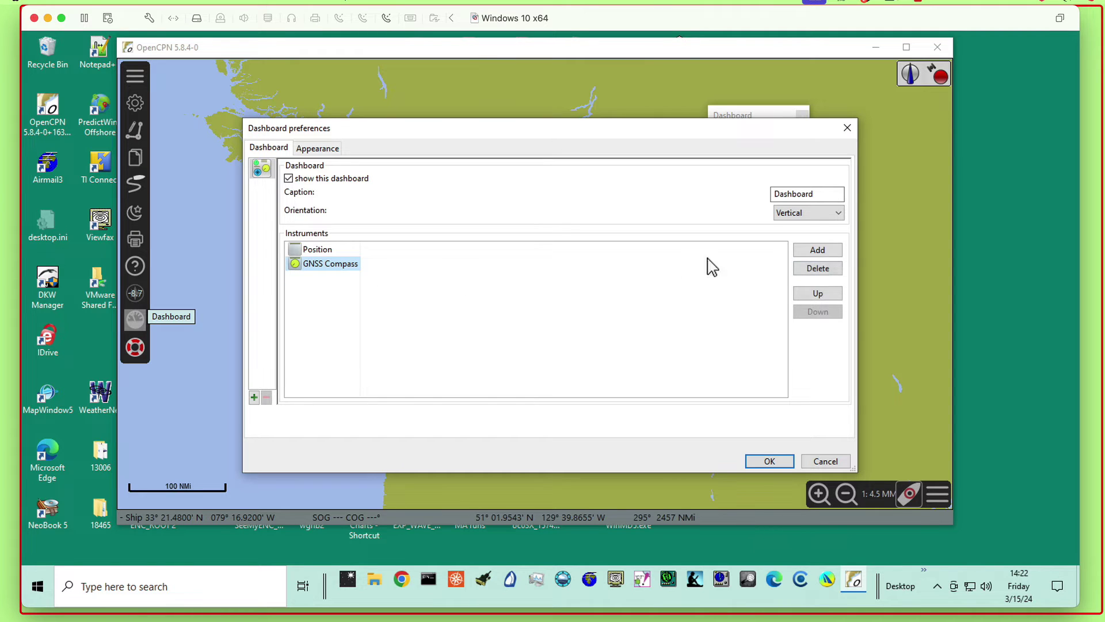
click(821, 268)
click(315, 251)
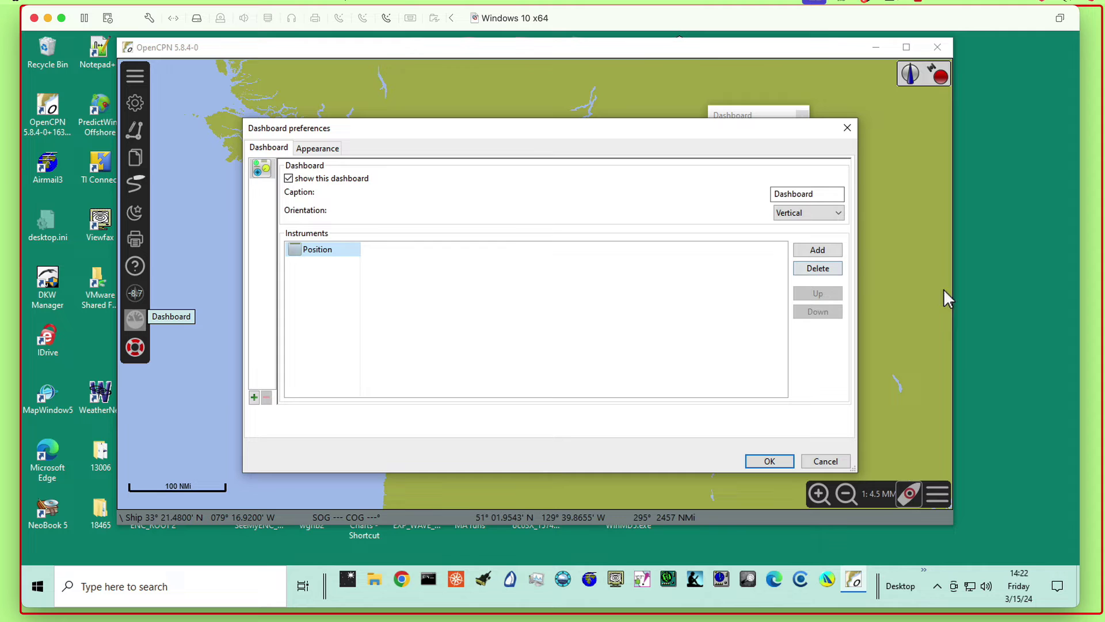
click(818, 251)
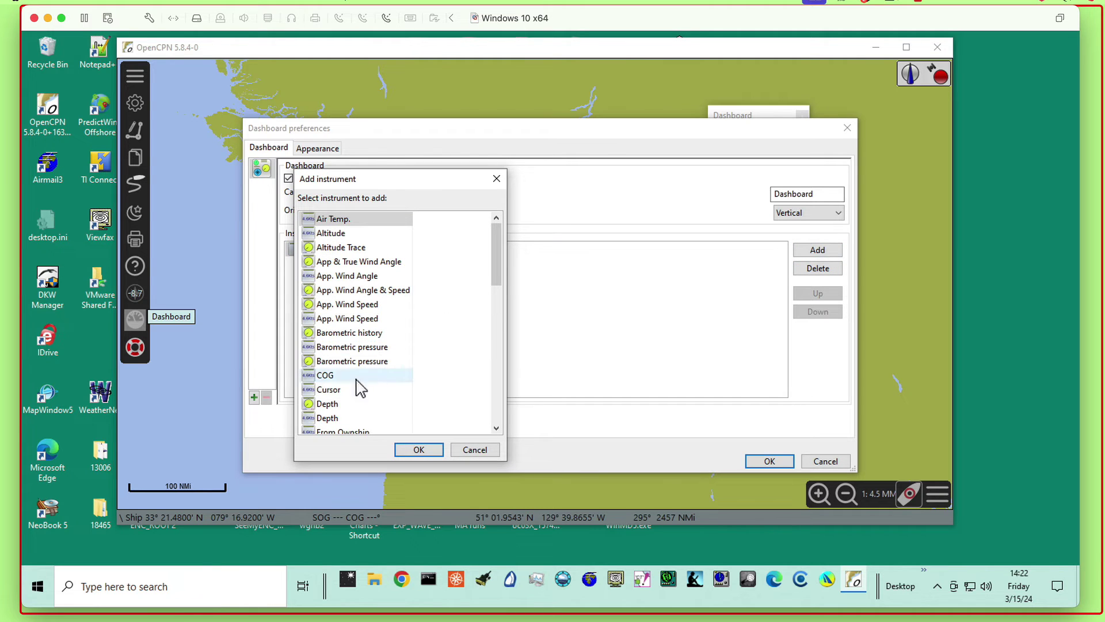
click(351, 348)
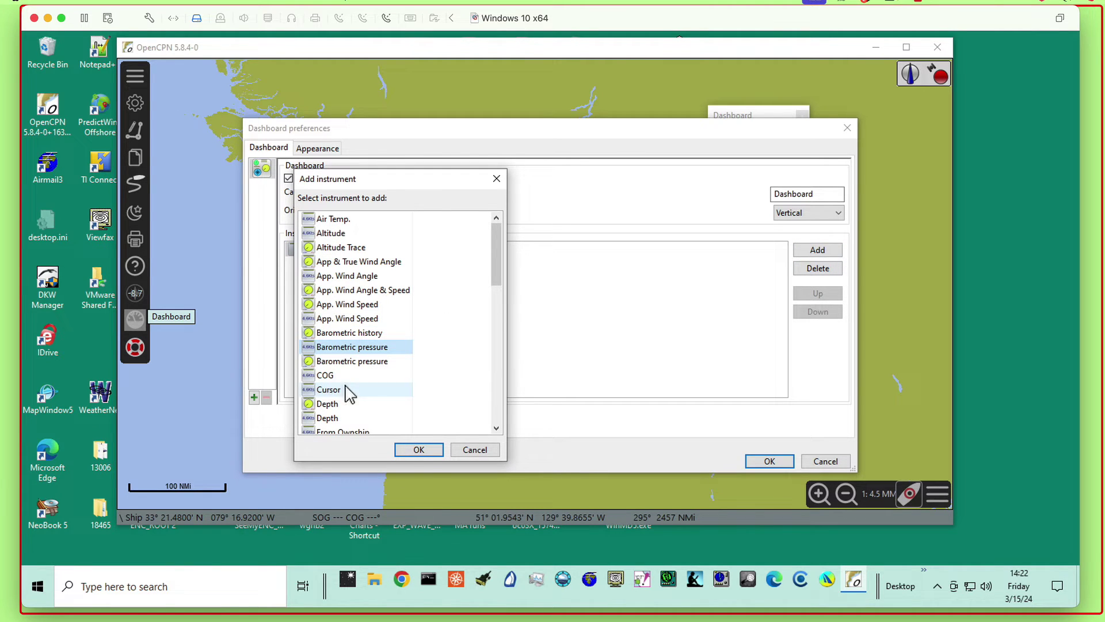
click(419, 450)
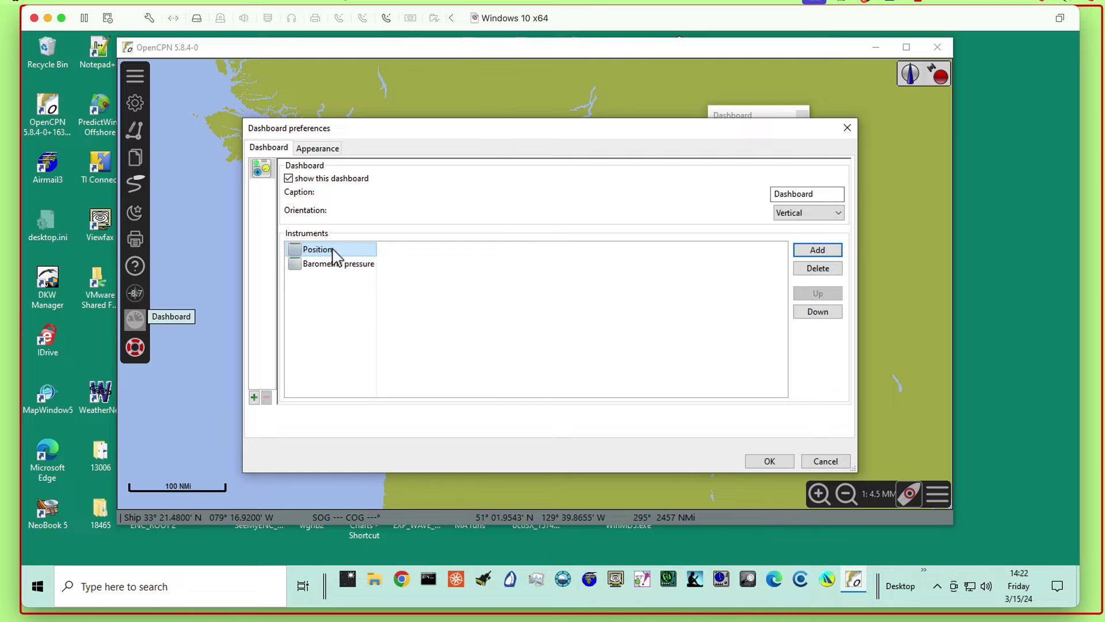
click(820, 269)
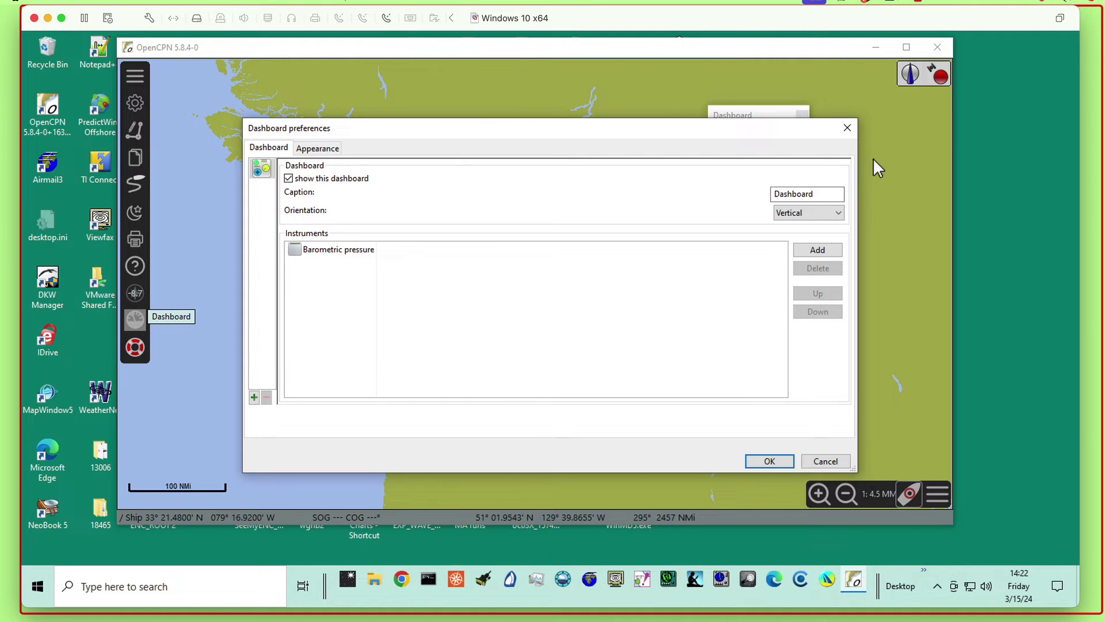
click(770, 461)
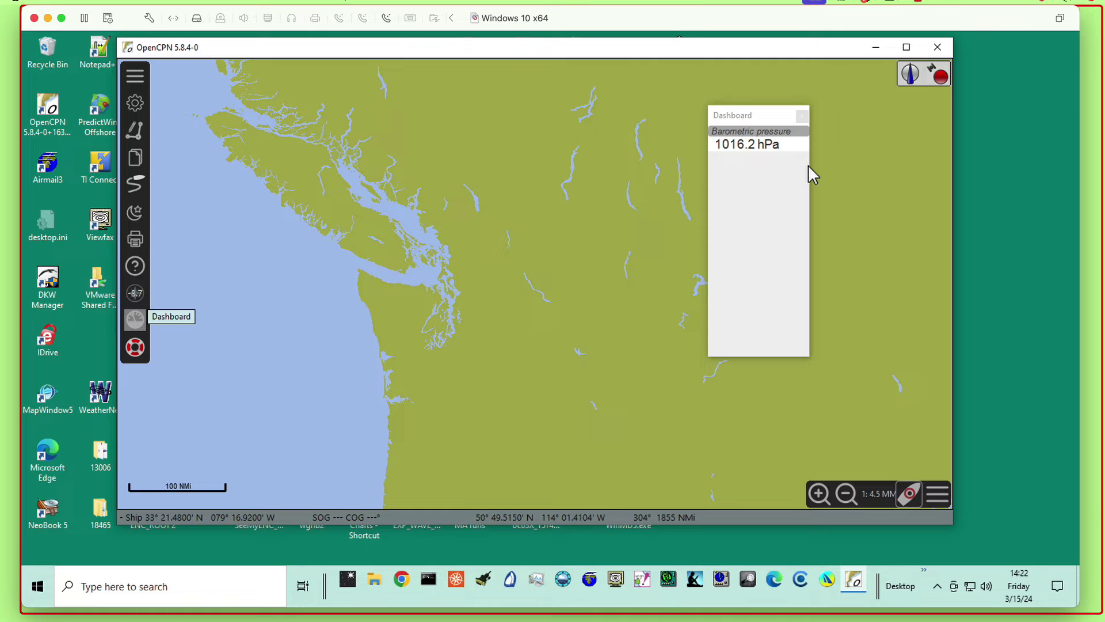
drag(810, 166, 940, 190)
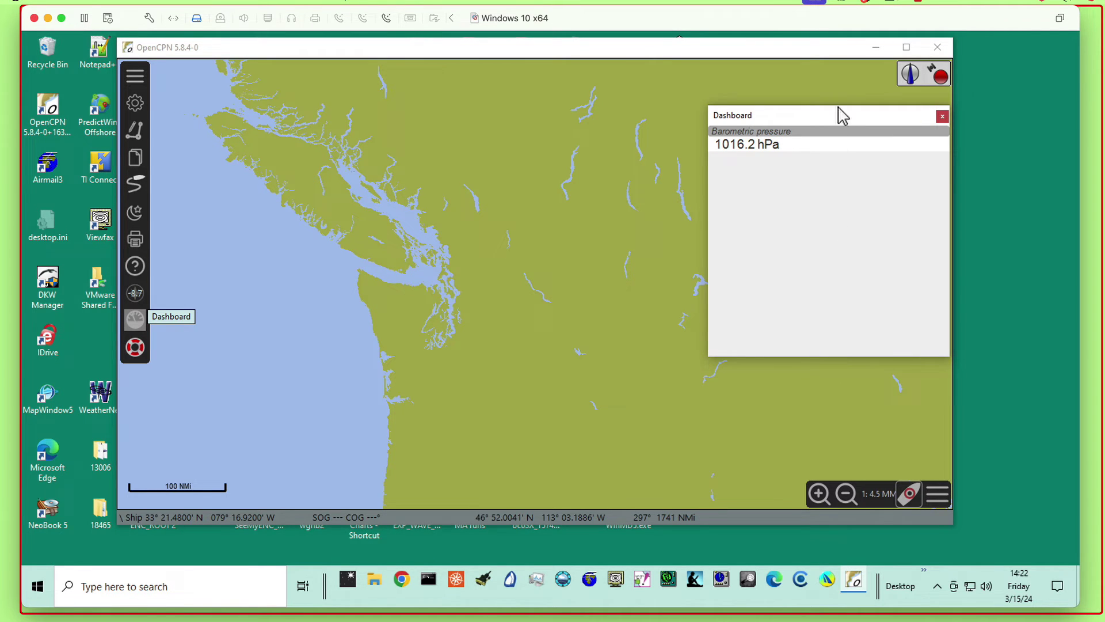
drag(842, 115, 888, 123)
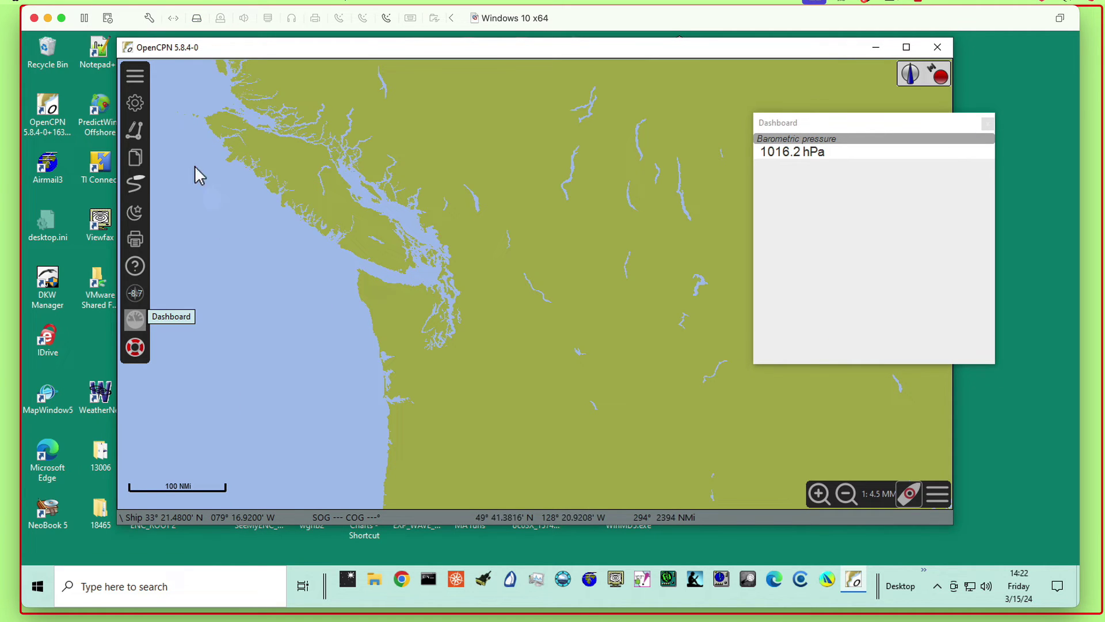
- Install the Plots plugin from the Plugins list, acknowledge completion, and apply it
click(133, 105)
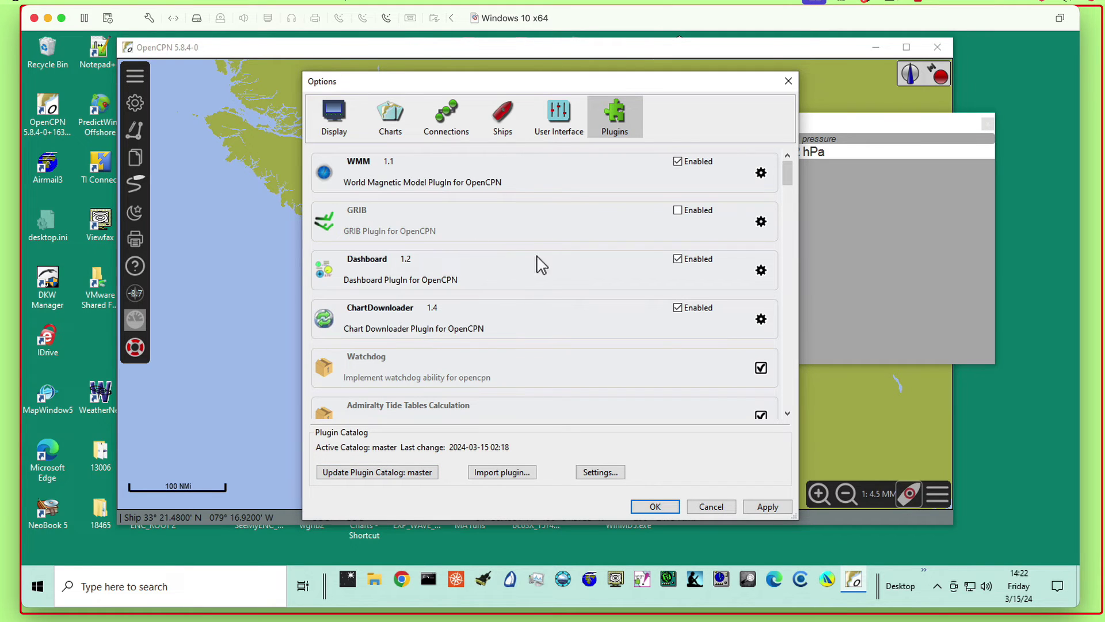
scroll(511, 313, down, 5)
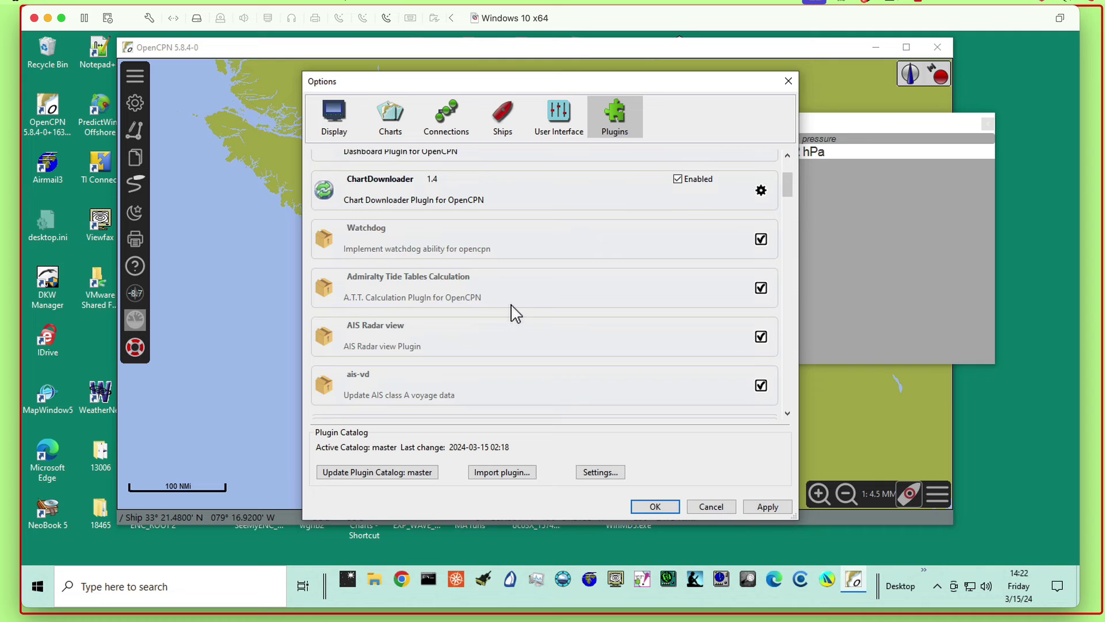
scroll(511, 313, down, 4)
drag(787, 200, 786, 328)
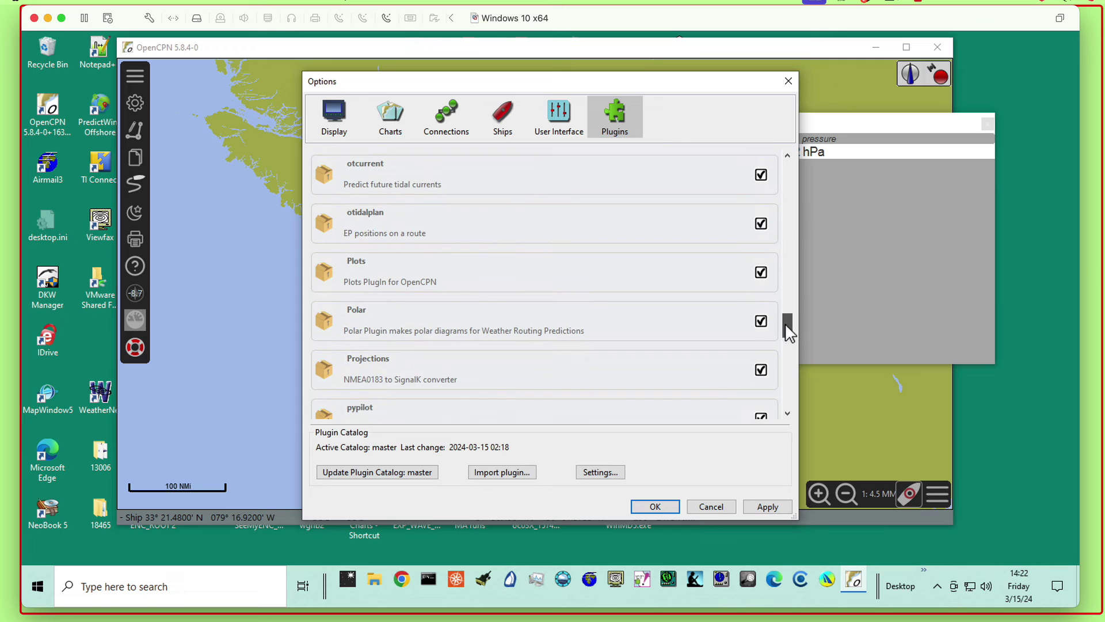
click(368, 270)
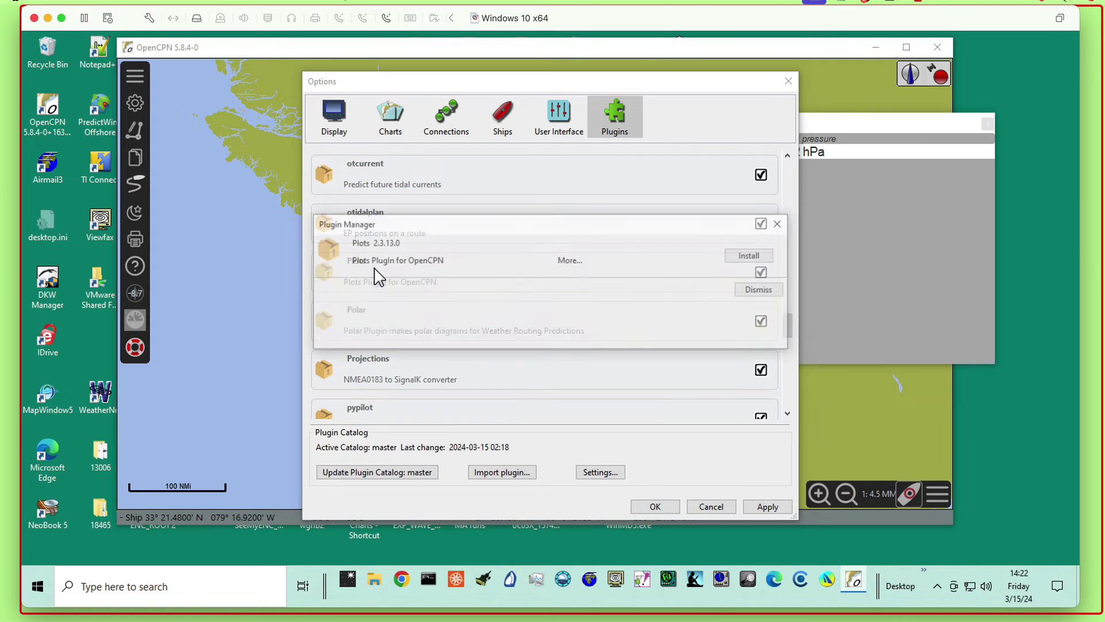
click(768, 255)
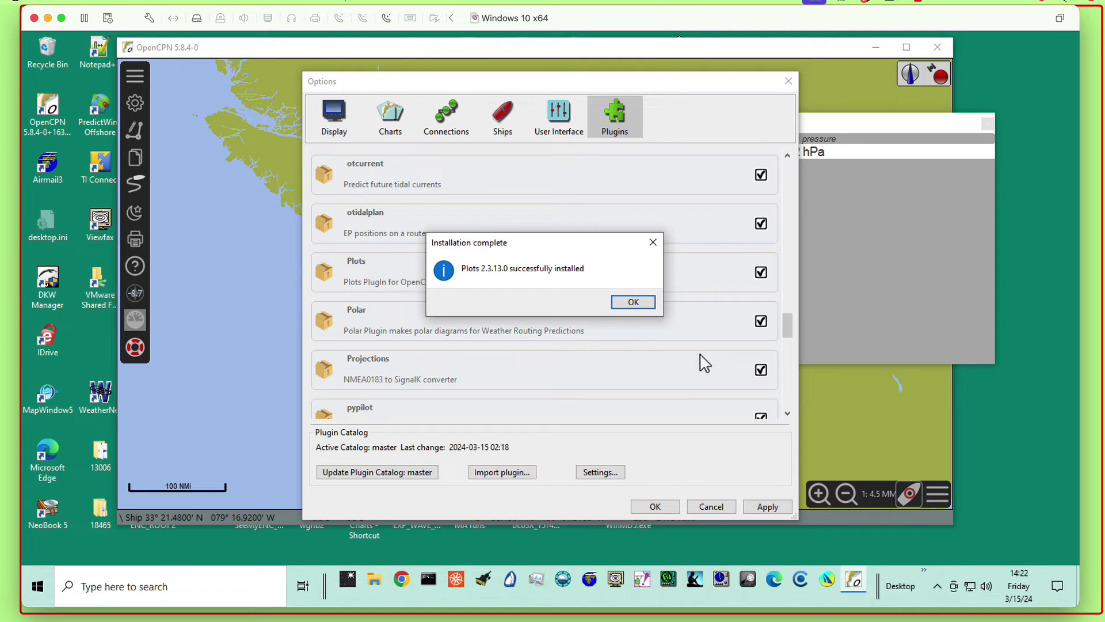
click(636, 303)
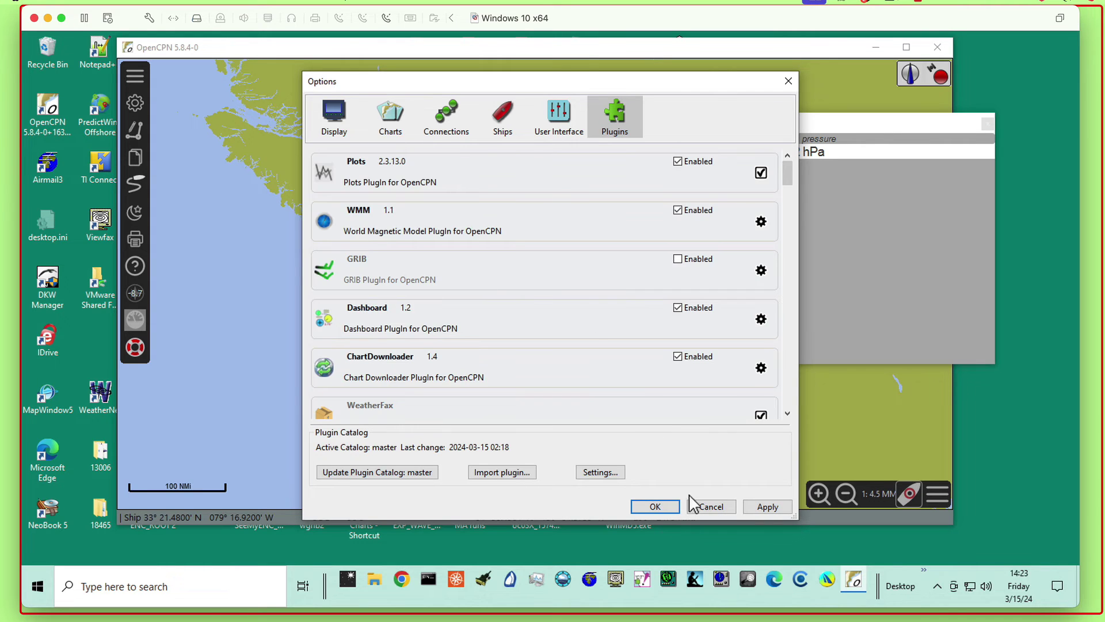
click(775, 503)
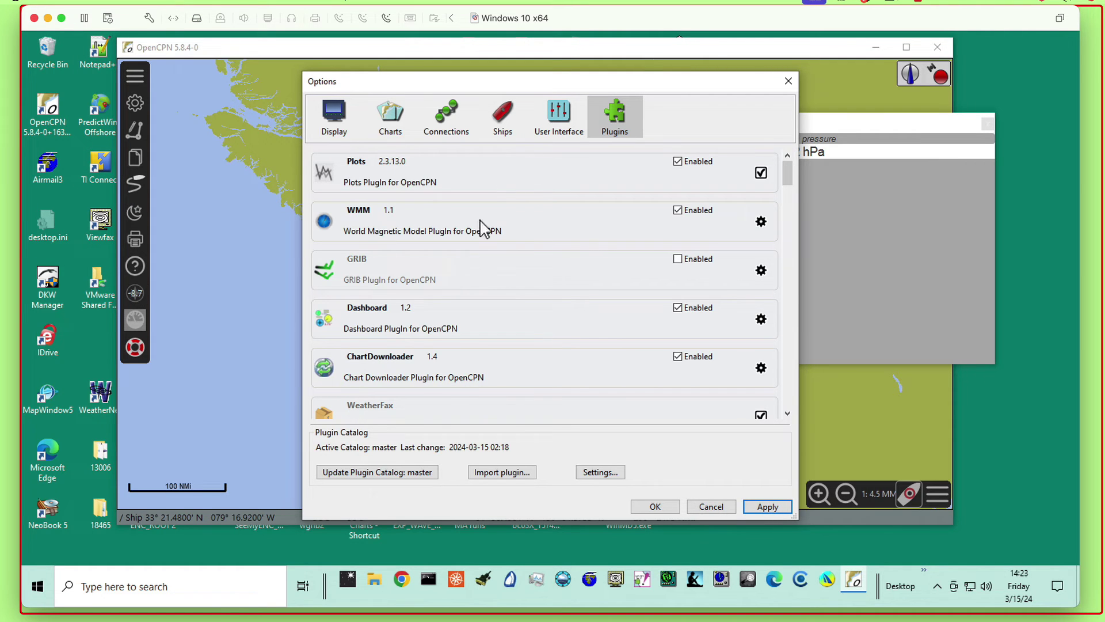
- Close Options, nudge the Dashboard panel left, and restart OpenCPN
click(788, 81)
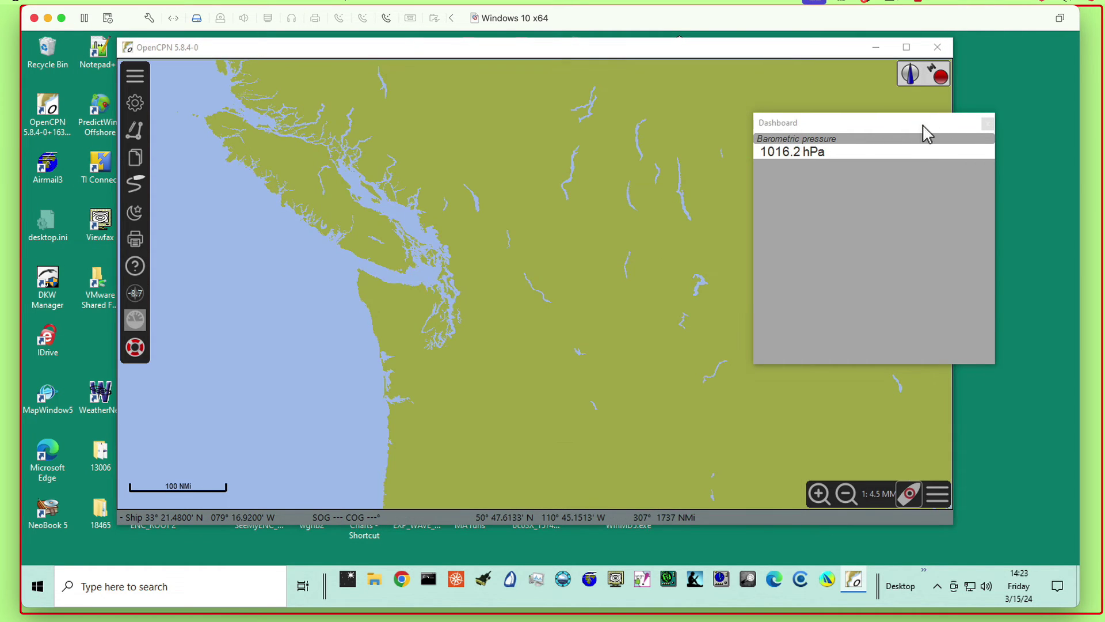
drag(924, 122, 832, 117)
click(164, 247)
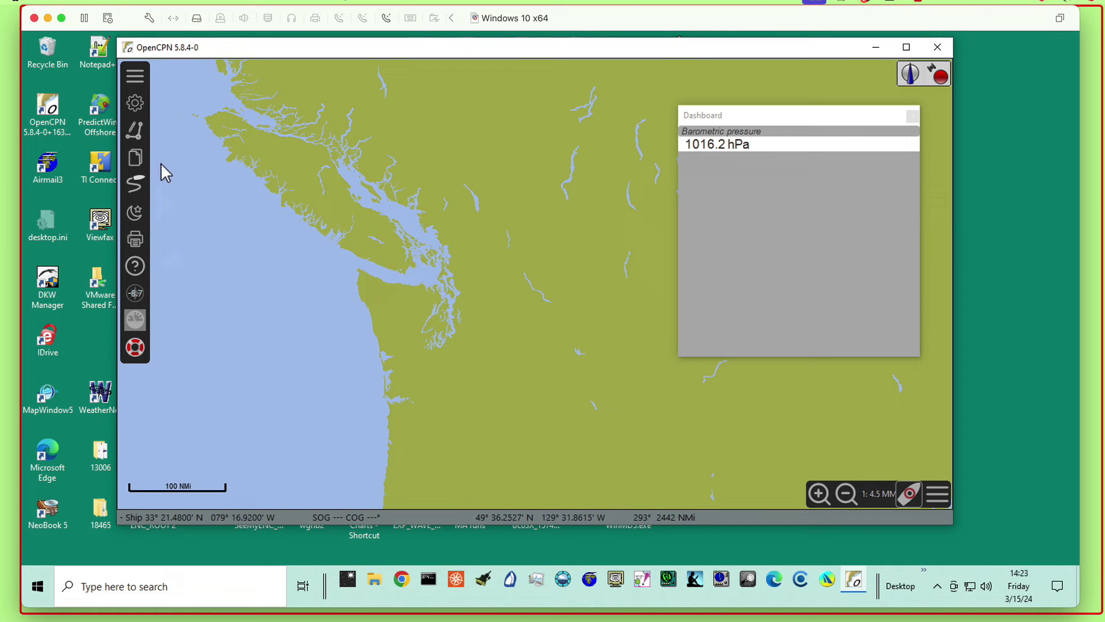
click(938, 48)
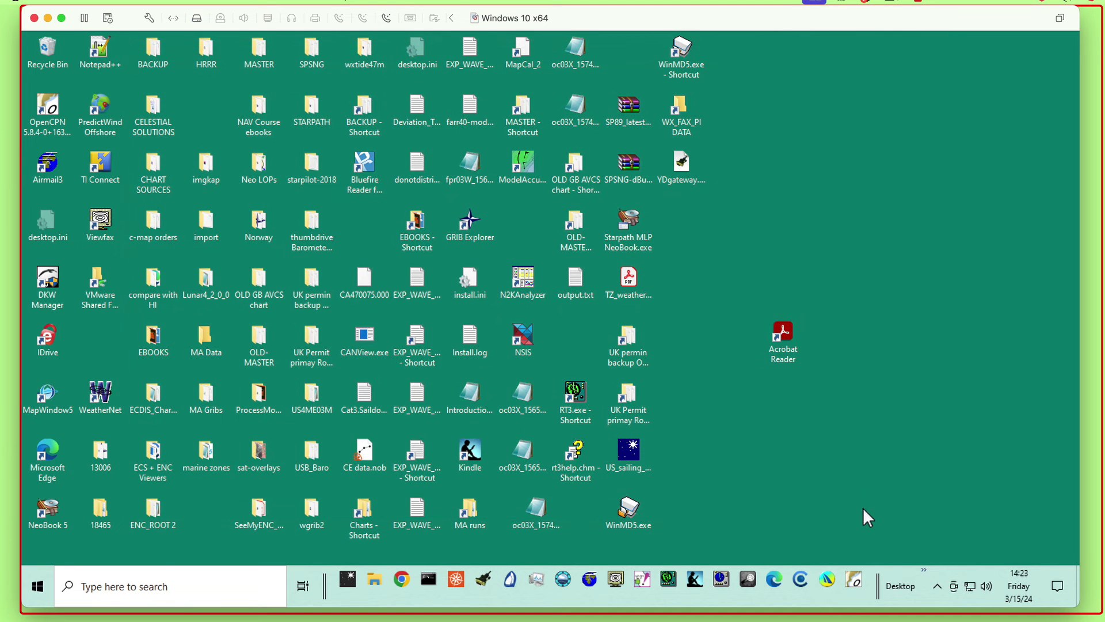
click(854, 580)
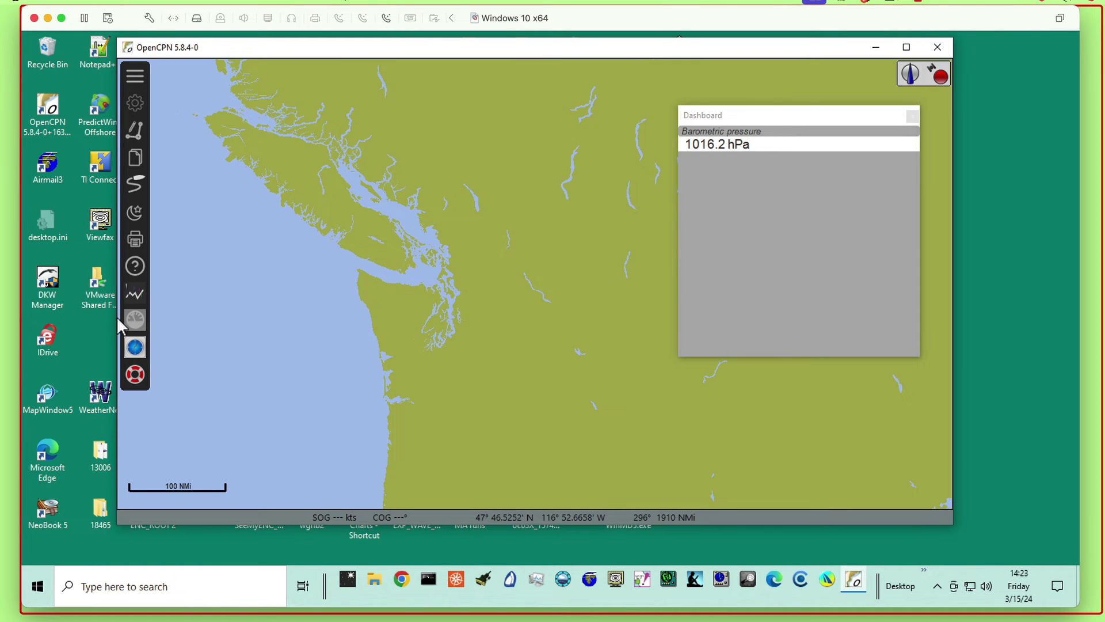
- Open the Plots window at the chart's upper centre and enable the Barometer pressure graph
click(135, 293)
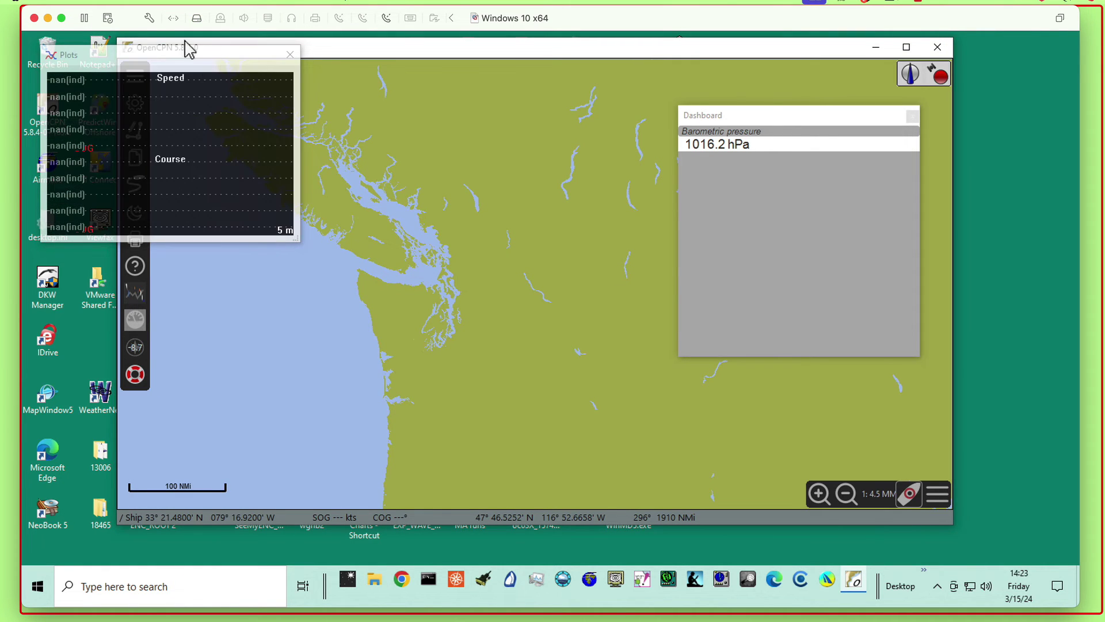
drag(213, 64, 558, 71)
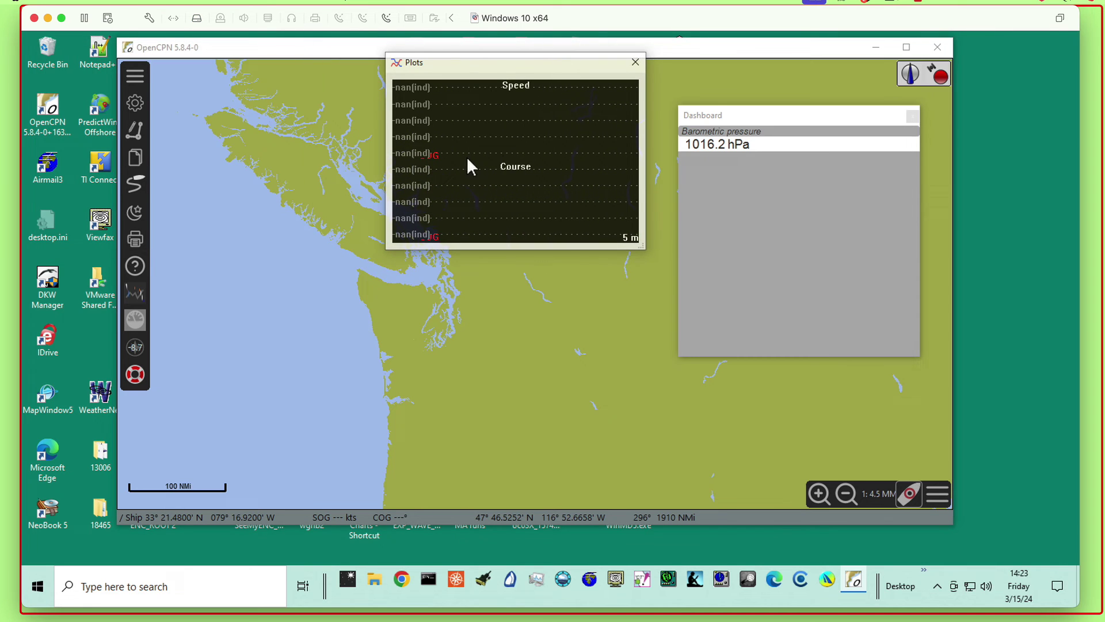
right_click(511, 163)
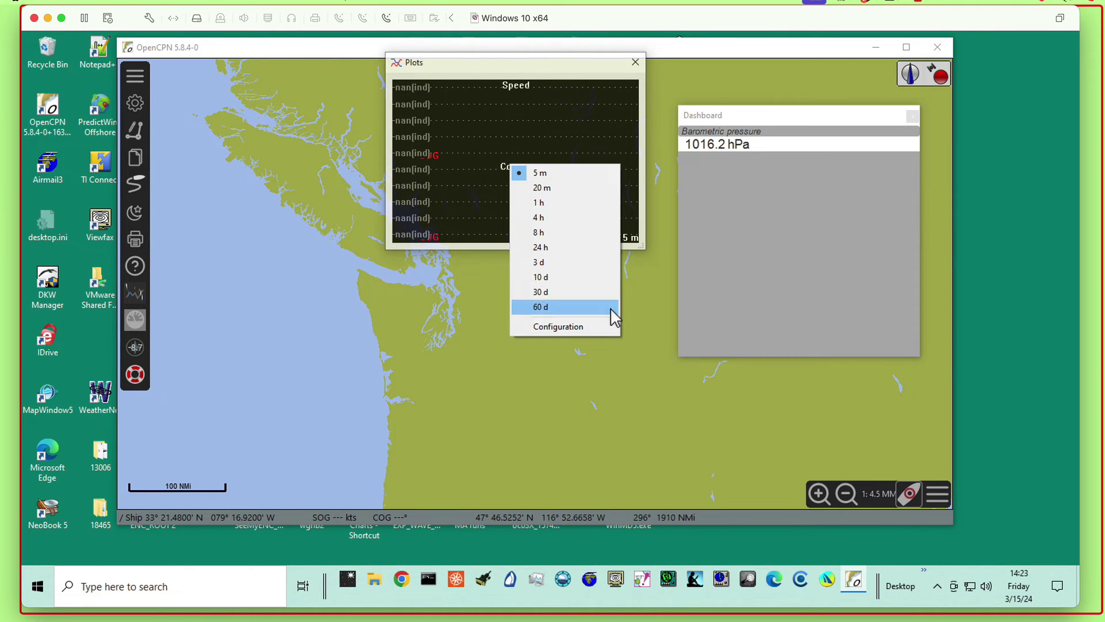
click(591, 326)
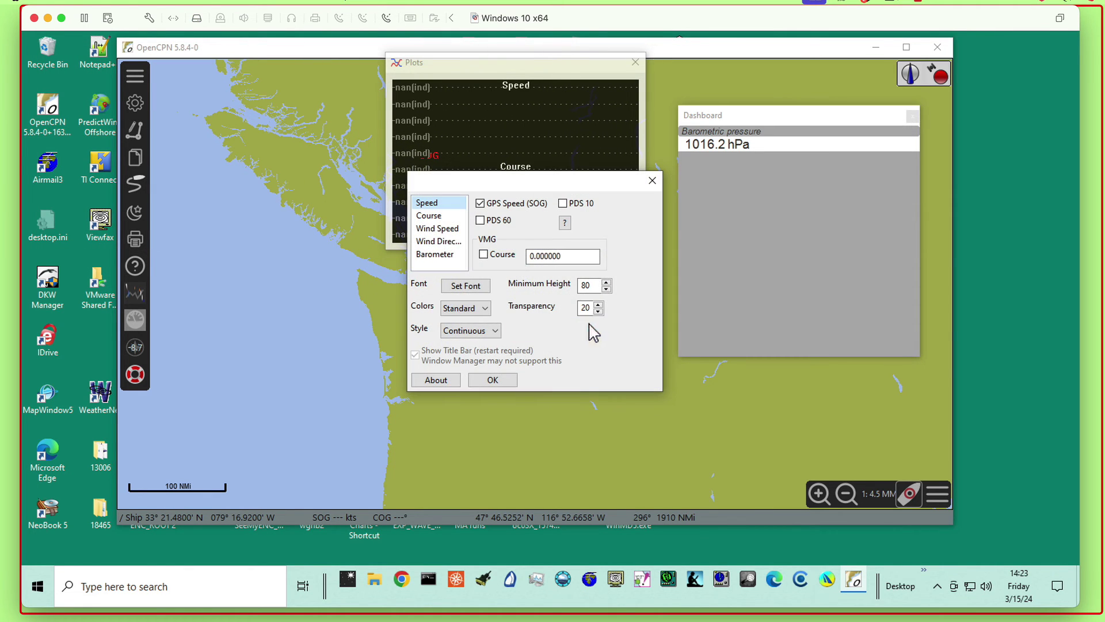
click(436, 255)
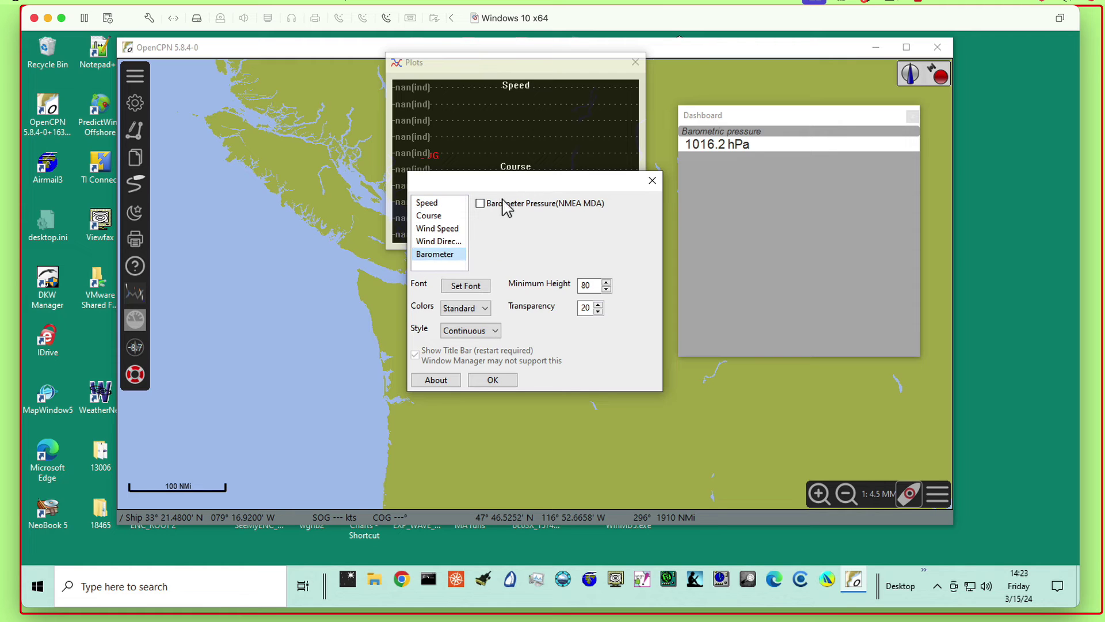
click(481, 204)
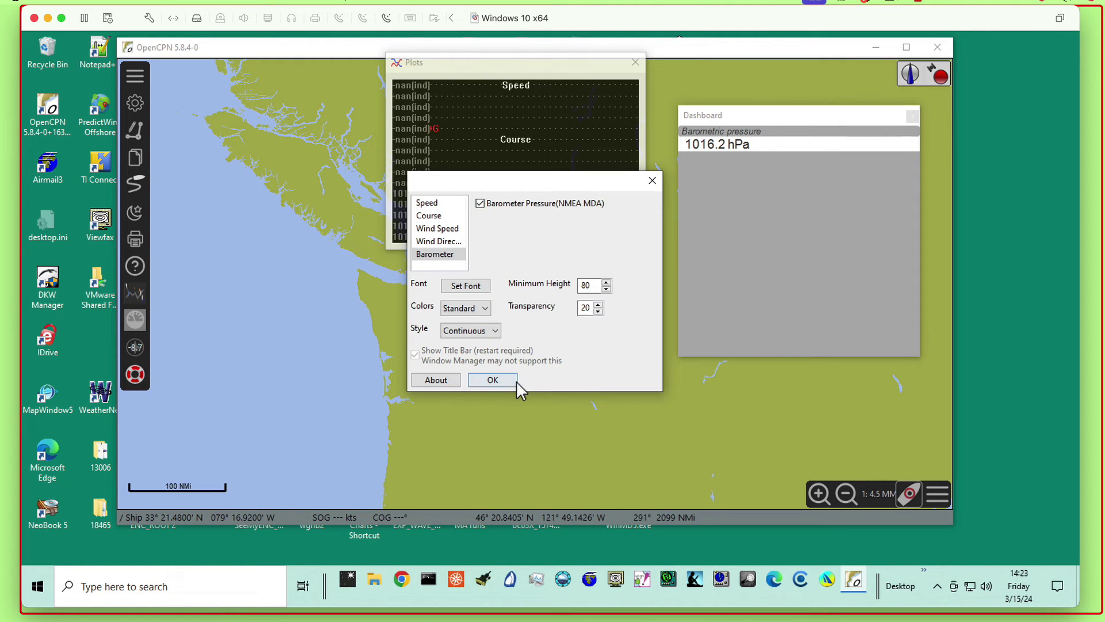
click(497, 378)
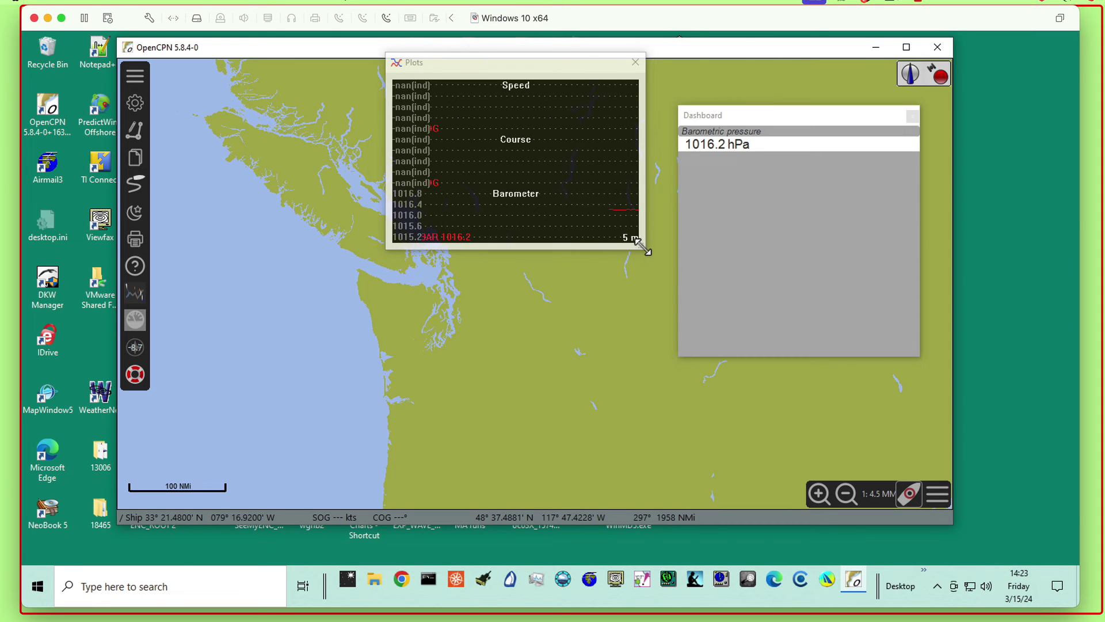
- Enlarge the Plots window and place it beside the Dashboard so both show the 1016.4 hPa pressure
drag(640, 244, 769, 348)
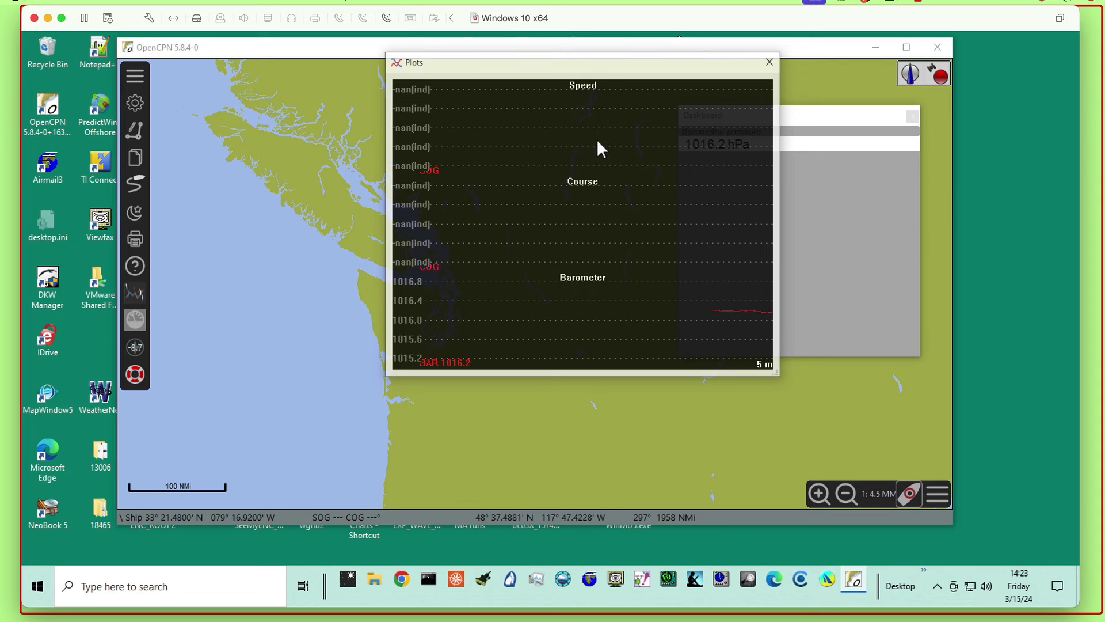
drag(604, 68, 434, 75)
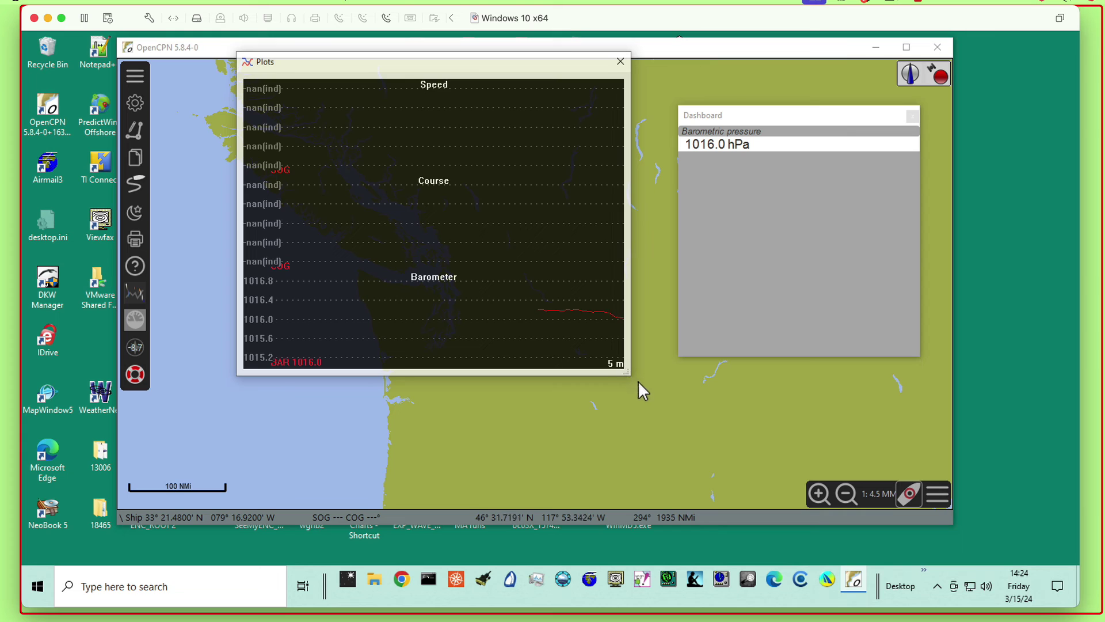
drag(632, 376, 674, 441)
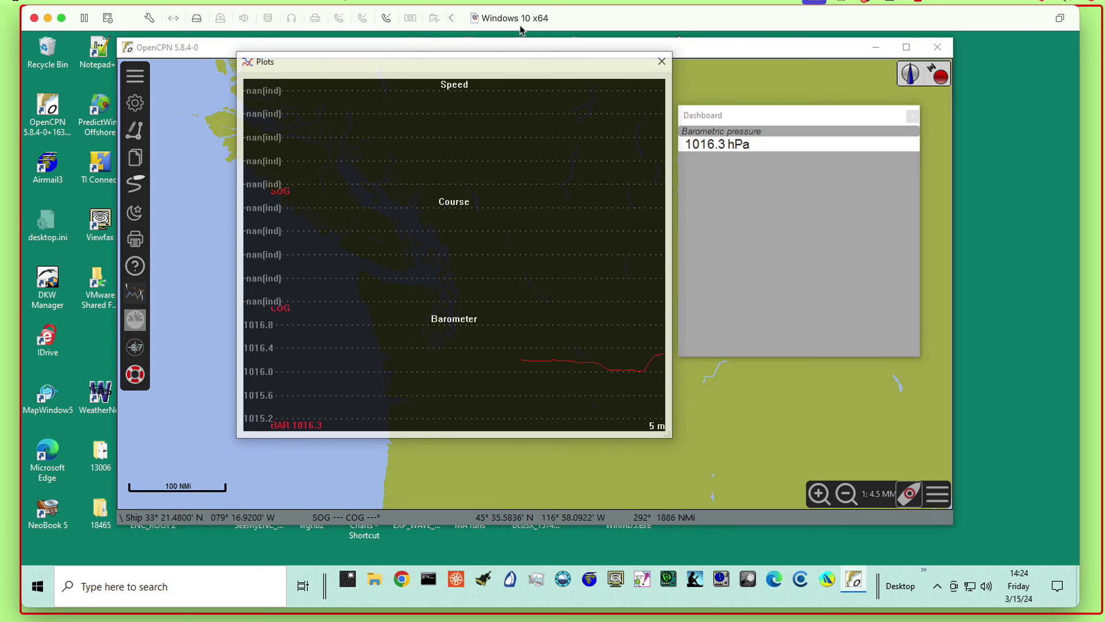
drag(523, 63, 499, 65)
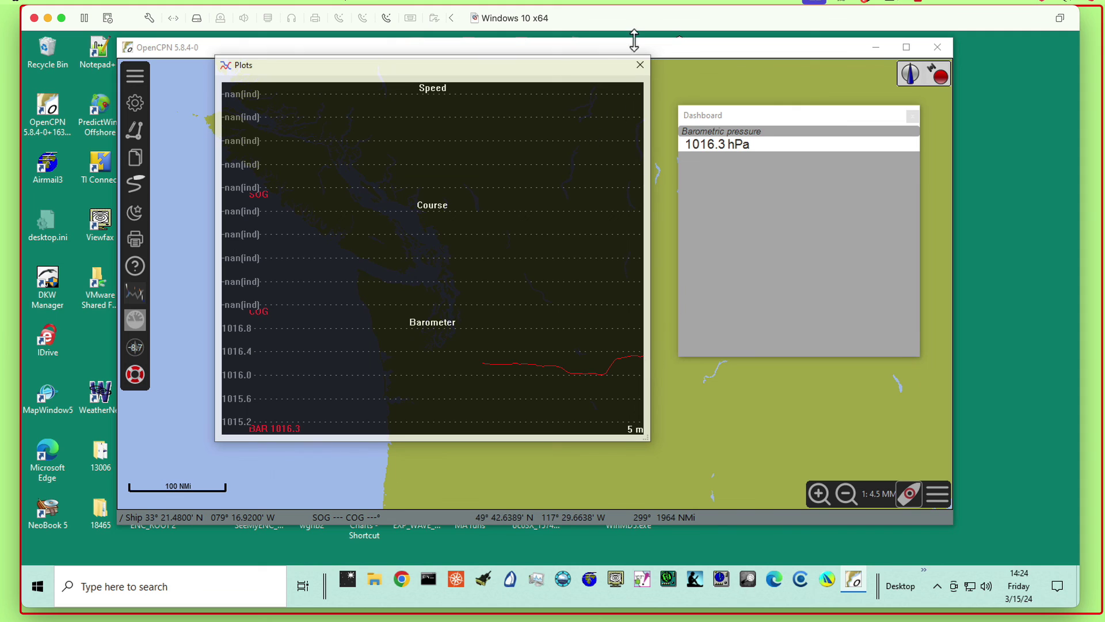
mouse_move(769, 119)
mouse_down()
mouse_move(773, 101)
mouse_move(763, 107)
mouse_up()
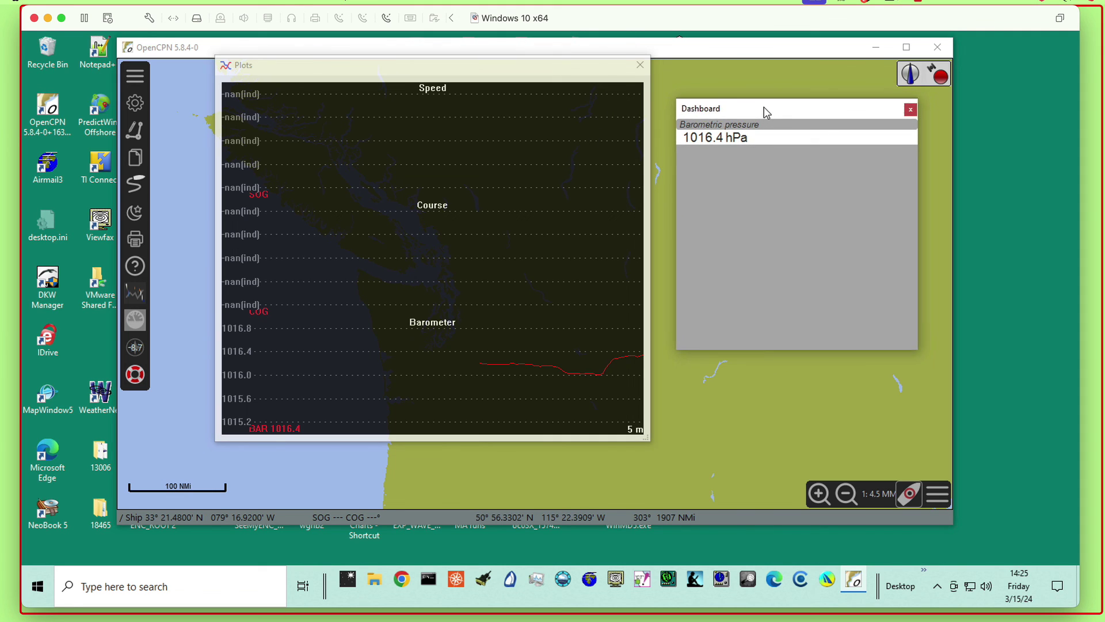